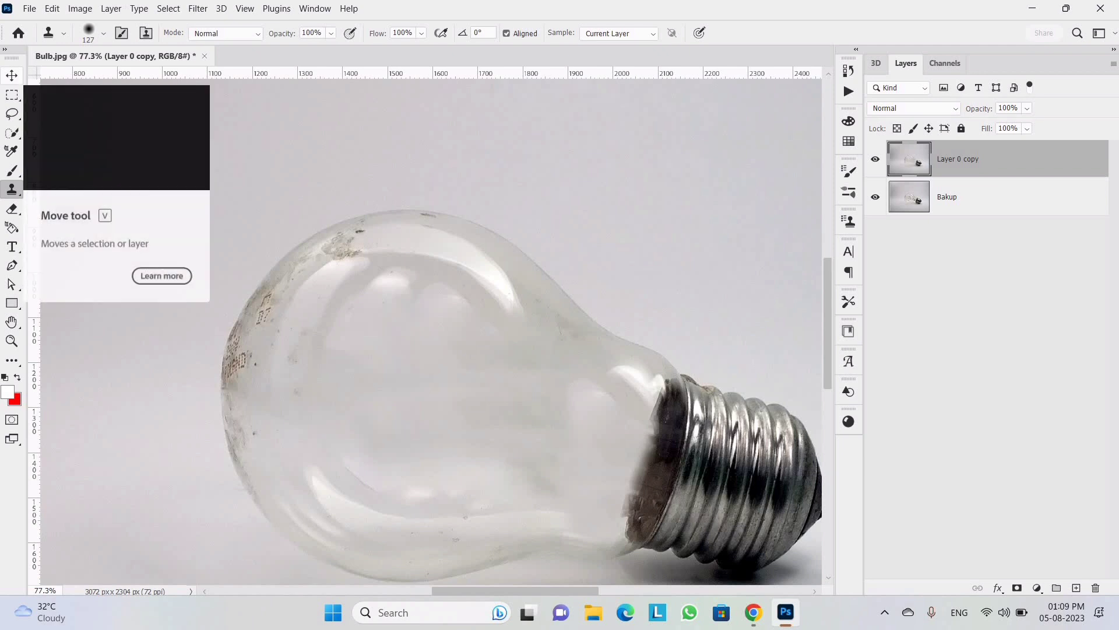
Add a new empty layer and draw a thin elliptical selection about 1000 px wide directly beneath the bulb
click(12, 74)
scroll(560, 302, down, 2)
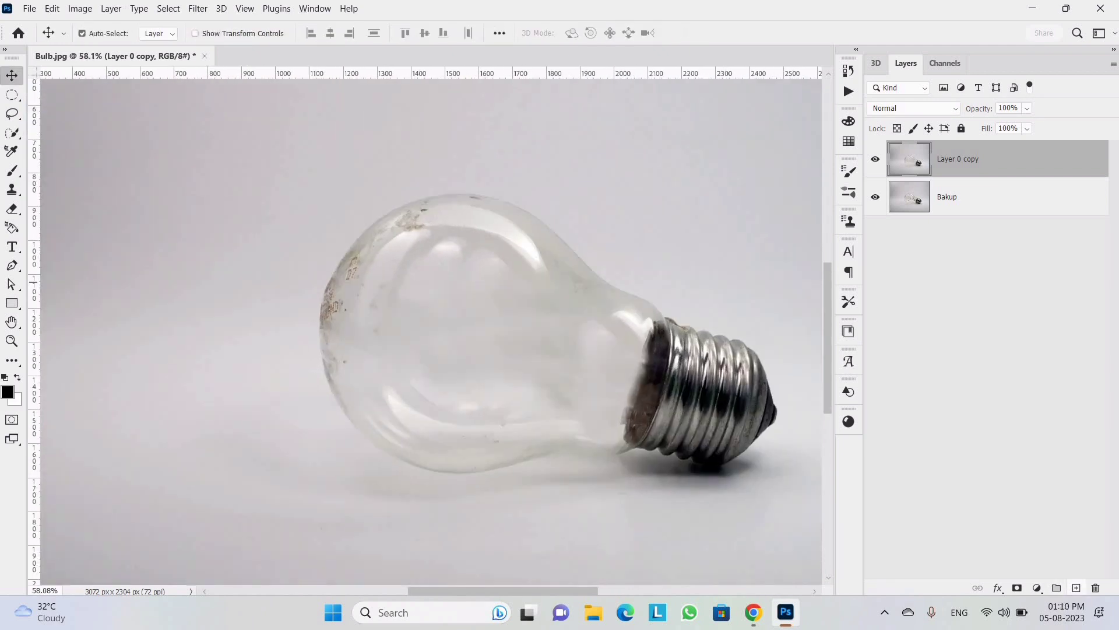
click(1077, 588)
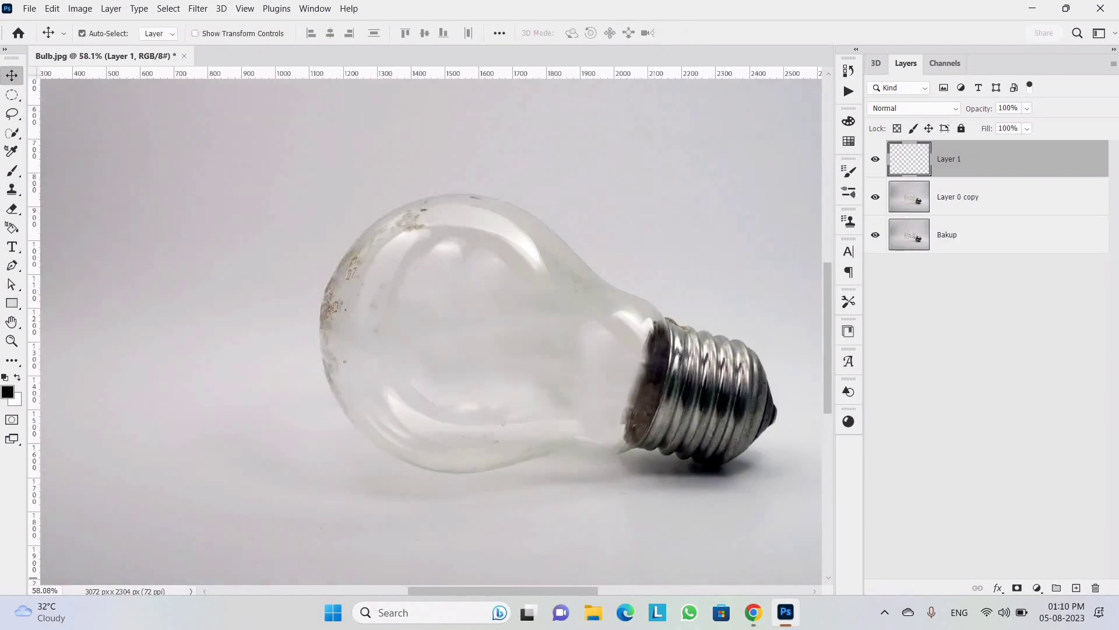
key(m)
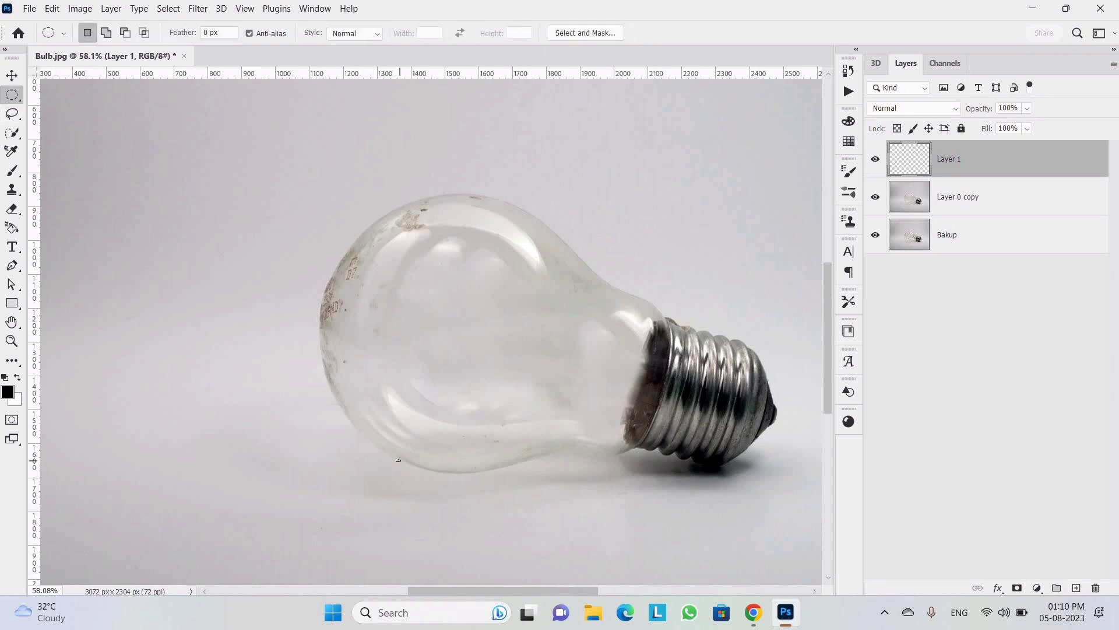
drag(397, 459, 737, 485)
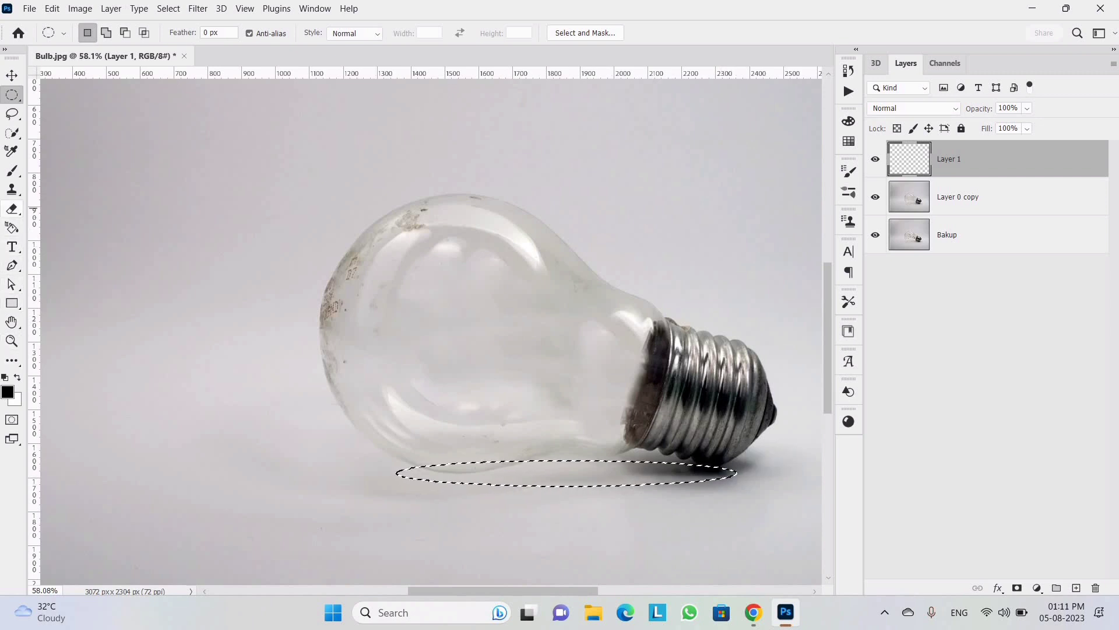
Fill the elliptical selection with black brush strokes and release the selection
click(12, 170)
drag(411, 474, 779, 473)
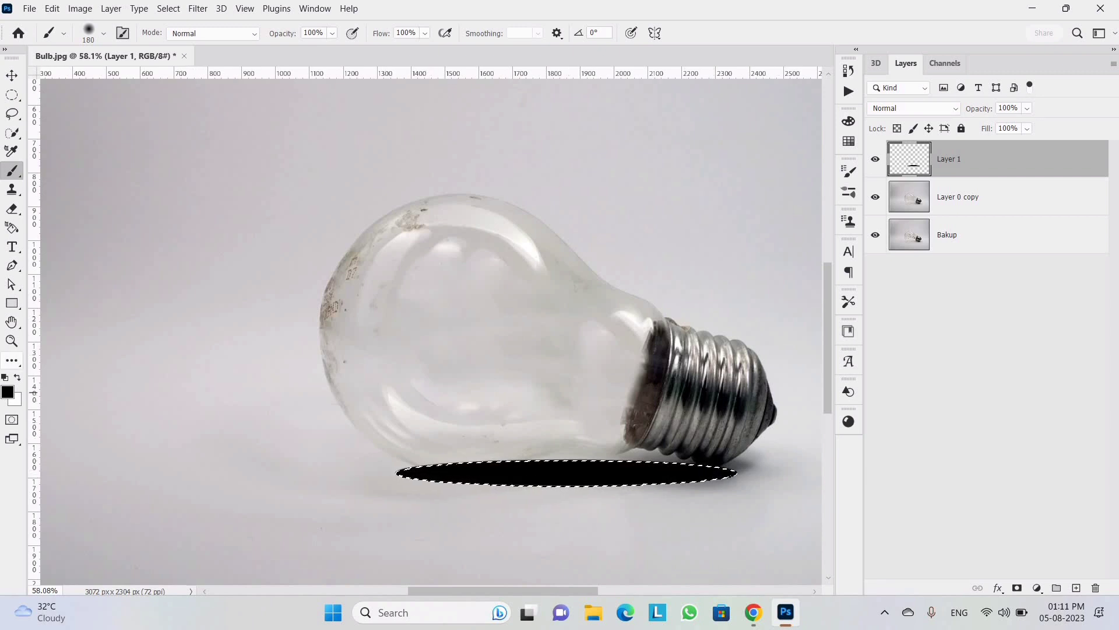
key(v)
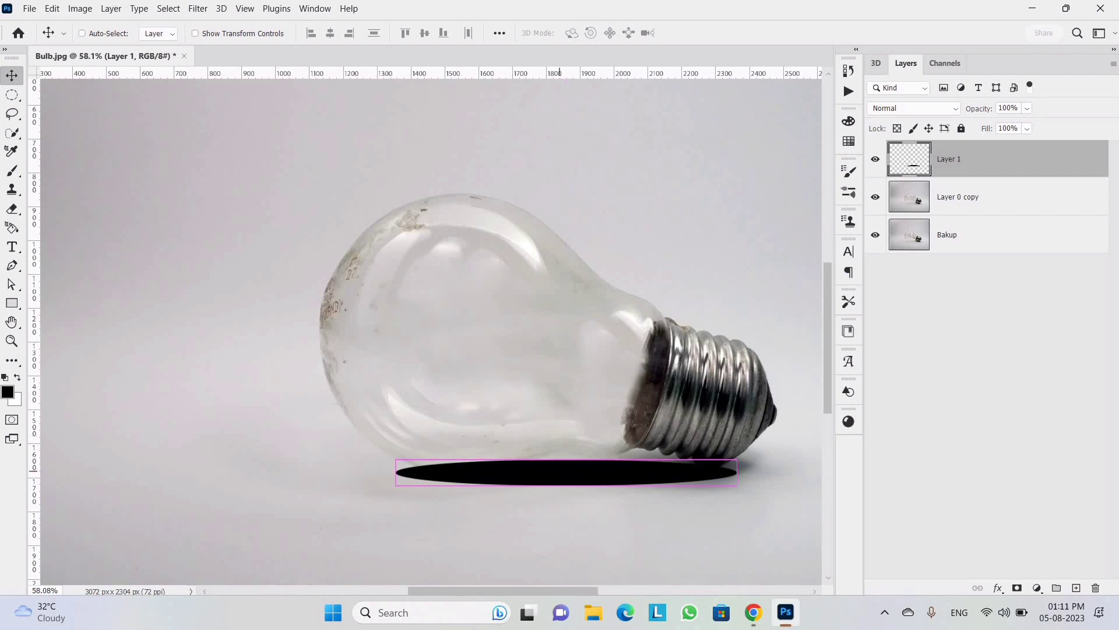
Flatten the black ellipse with Free Transform by raising its lower edge closer to the bulb
key(ctrl+t)
scroll(574, 486, up, 3)
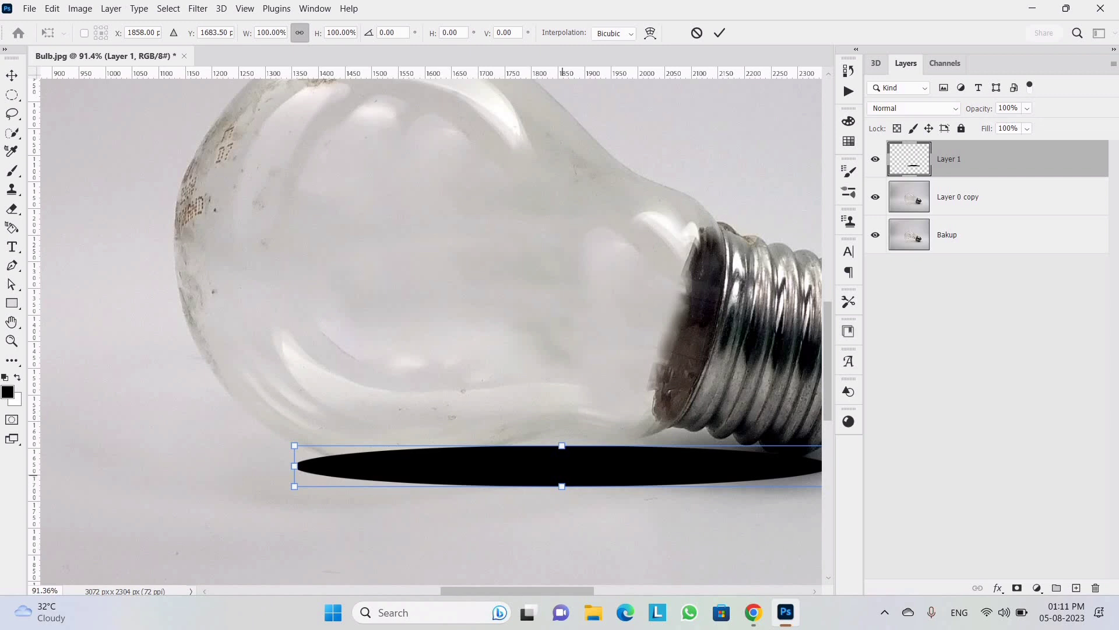
drag(562, 486, 567, 470)
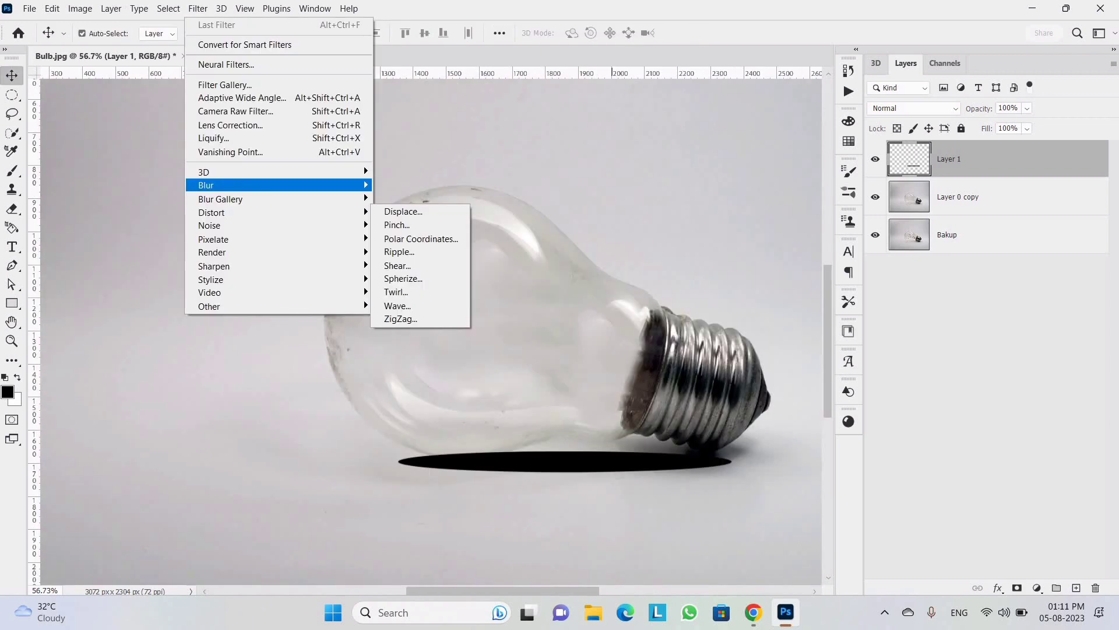
Soften the black ellipse with an 11.4-pixel Gaussian Blur and lower its layer opacity to 48%
mouse_move(233, 185)
click(413, 238)
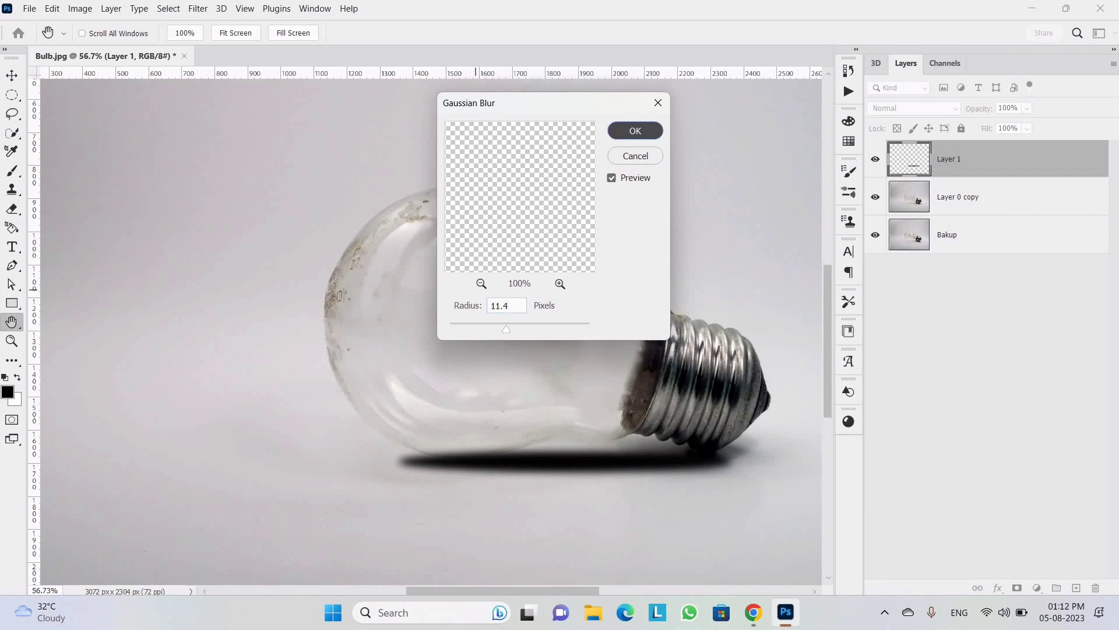
key(Return)
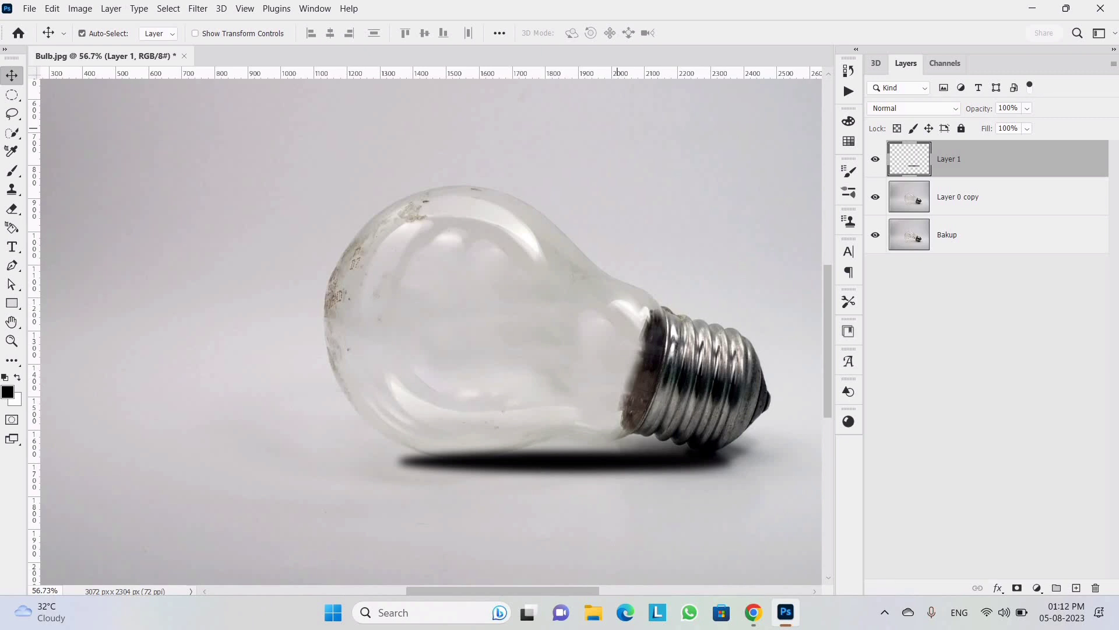
click(1027, 108)
drag(1047, 125, 1006, 125)
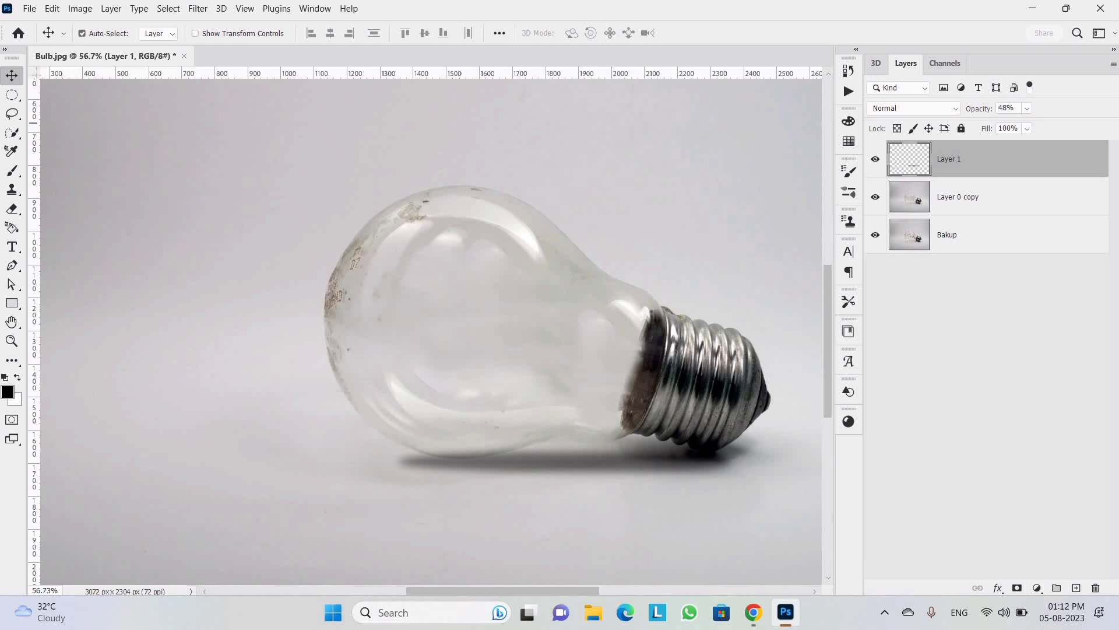
Place the Underwater image in Multiply mode at 100% opacity, shifted so it covers the whole bulb with the waterline across the glass
click(29, 8)
click(88, 300)
click(566, 325)
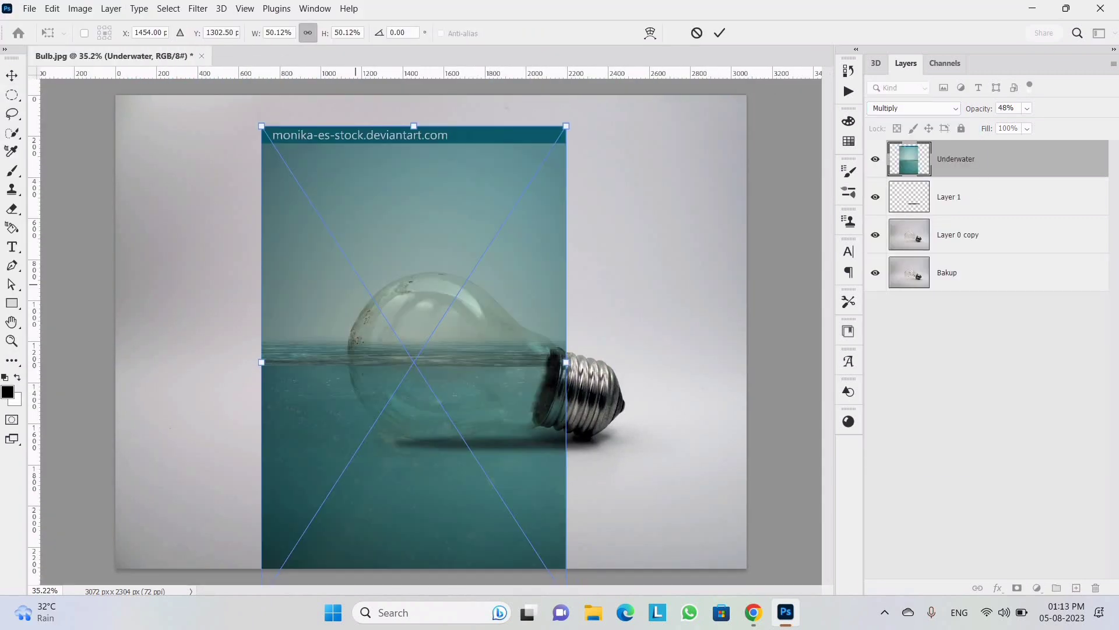
drag(518, 394, 571, 400)
drag(461, 391, 463, 391)
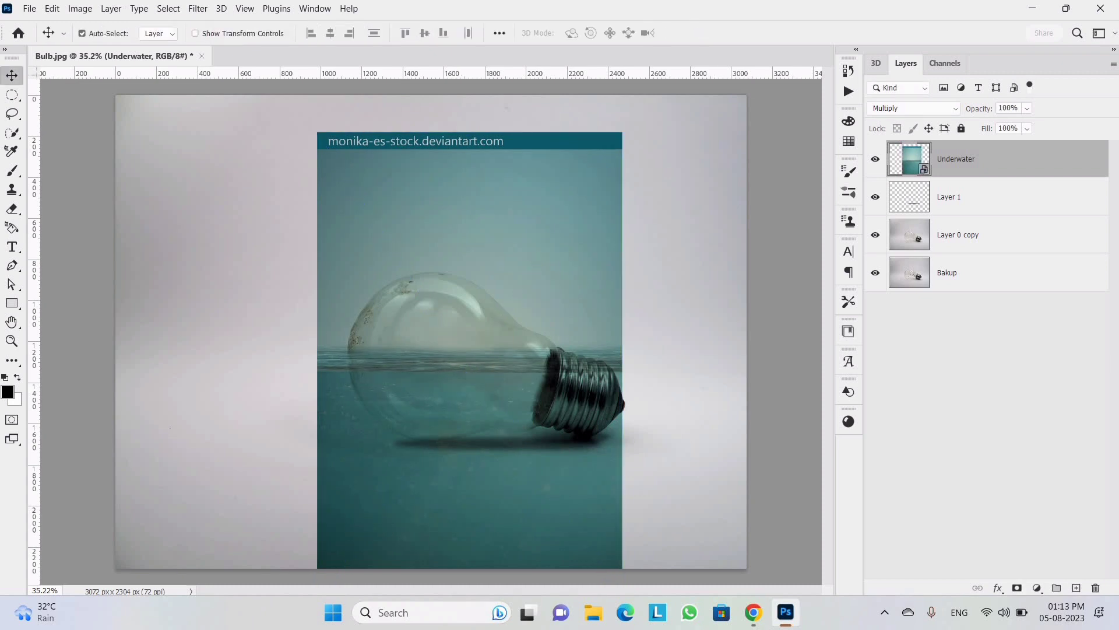
Add a layer mask to the Underwater layer and paint out the upper area of the image in black
click(1017, 587)
click(12, 170)
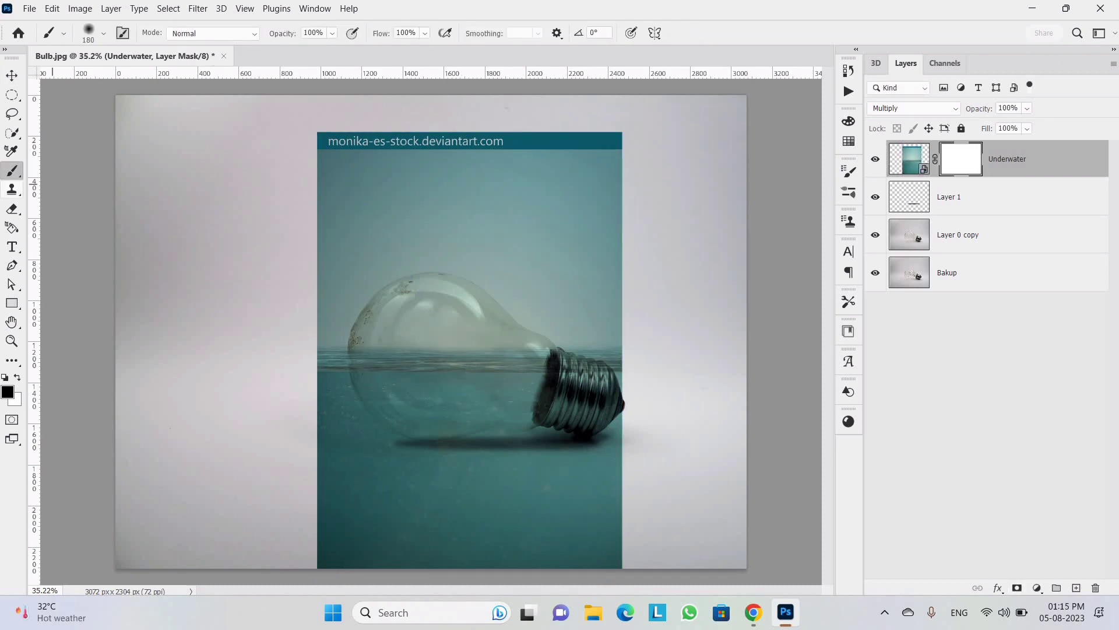
click(103, 33)
drag(309, 219, 633, 146)
mouse_move(632, 146)
mouse_down()
mouse_move(490, 245)
mouse_move(612, 272)
mouse_up()
Set the brush to 120 px and mask the water image off the upper half of the bulb and around it
click(103, 33)
scroll(582, 285, up, 5)
drag(338, 233, 516, 274)
mouse_move(516, 318)
mouse_down()
mouse_move(458, 318)
mouse_move(496, 297)
mouse_up()
scroll(198, 303, up, 4)
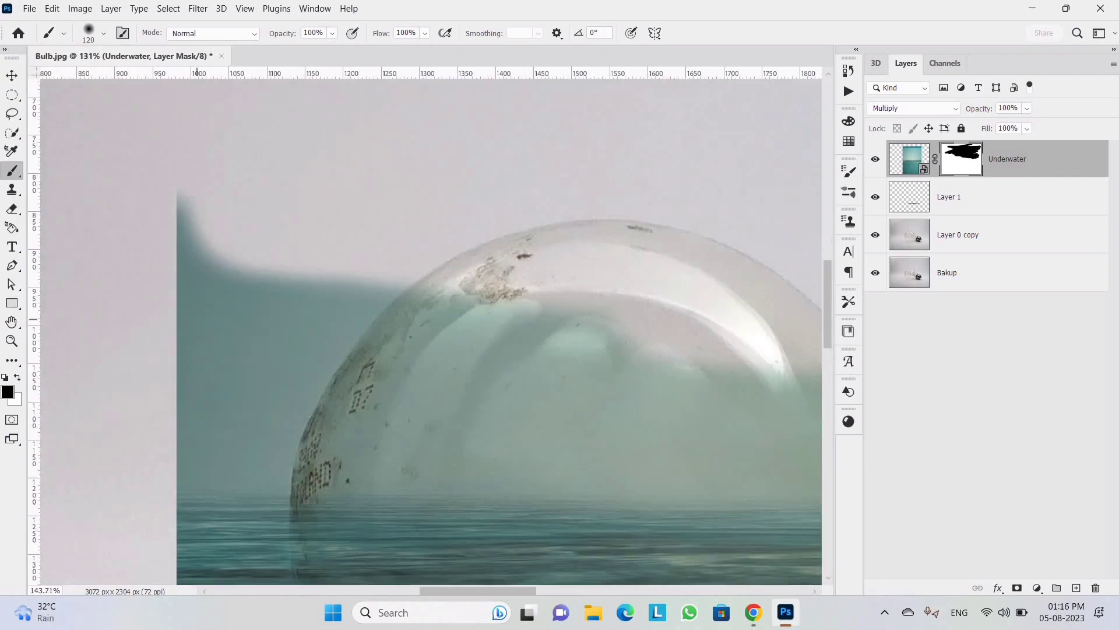
mouse_move(700, 327)
mouse_down()
mouse_move(90, 373)
mouse_move(545, 350)
mouse_up()
scroll(545, 306, down, 6)
scroll(664, 323, down, 4)
drag(772, 328, 643, 293)
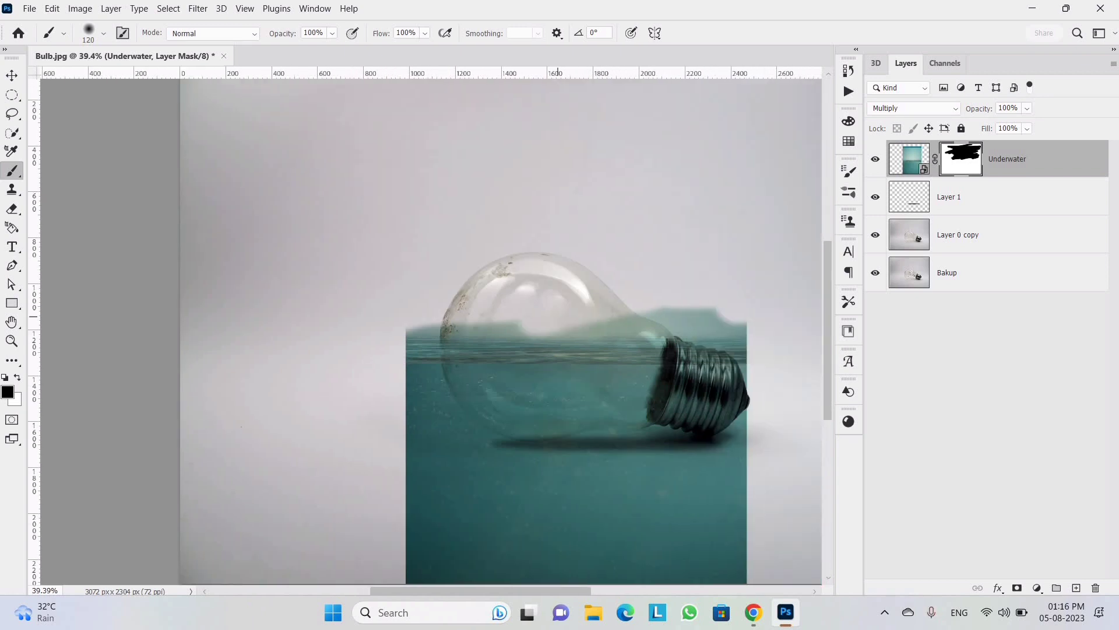
Mask out the remaining haze of the water image down to the waterline, inside and beside the bulb
drag(568, 319, 330, 324)
scroll(413, 334, up, 6)
drag(403, 344, 728, 338)
mouse_move(668, 240)
mouse_down()
mouse_move(475, 240)
mouse_move(475, 205)
mouse_up()
key(ctrl+z)
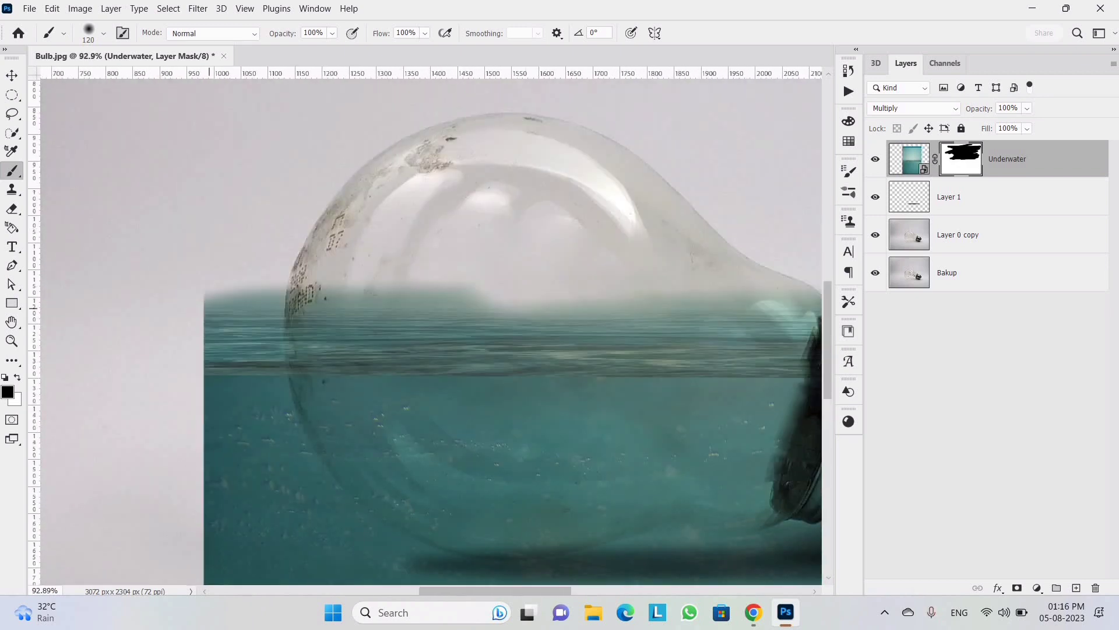
drag(804, 297, 233, 294)
drag(354, 284, 221, 284)
scroll(216, 284, down, 5)
Paint black on the mask to hide the water image to the left of the bulb
scroll(143, 302, up, 7)
mouse_move(110, 297)
mouse_down()
mouse_move(221, 353)
mouse_move(236, 337)
mouse_move(181, 449)
mouse_up()
scroll(180, 449, down, 3)
drag(175, 362, 170, 507)
scroll(192, 443, down, 3)
drag(254, 324, 158, 394)
scroll(158, 394, down, 3)
drag(161, 233, 182, 477)
Mask out the water image in the area below and around the bulb, leaving it roughly inside the glass
scroll(209, 374, down, 6)
drag(230, 460, 441, 461)
key(f)
drag(423, 415, 533, 453)
key(f)
key(f)
scroll(447, 463, up, 2)
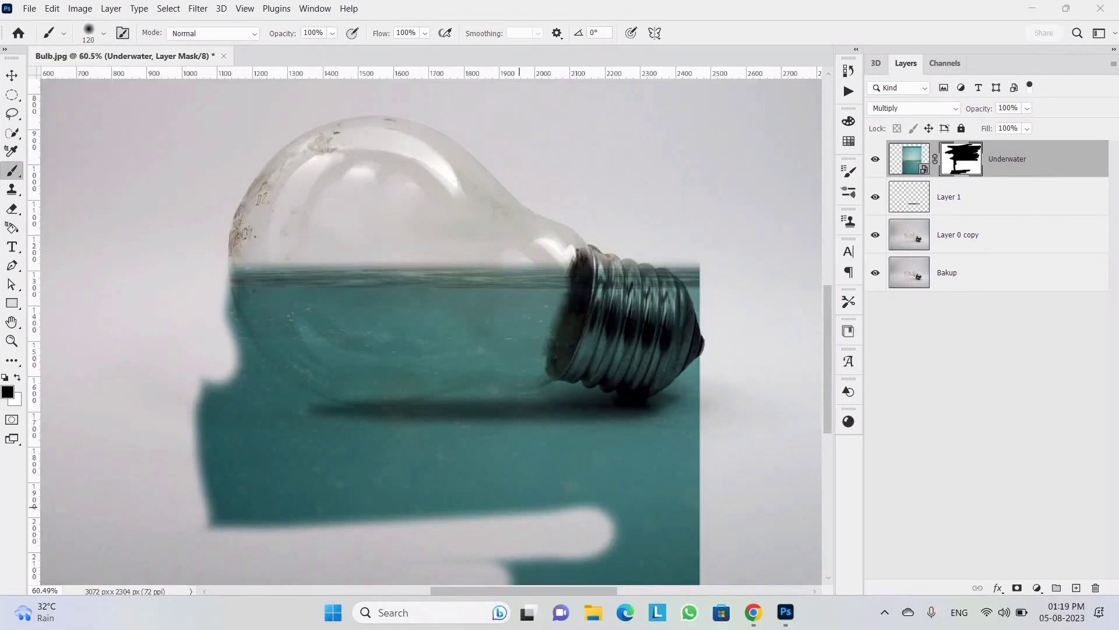
scroll(327, 350, down, 2)
mouse_move(210, 304)
mouse_down()
mouse_move(305, 372)
mouse_move(670, 477)
mouse_move(695, 175)
mouse_move(583, 362)
mouse_move(204, 280)
mouse_up()
scroll(222, 186, up, 2)
Trim the water mask along the left glass edge below the waterline
scroll(236, 185, up, 5)
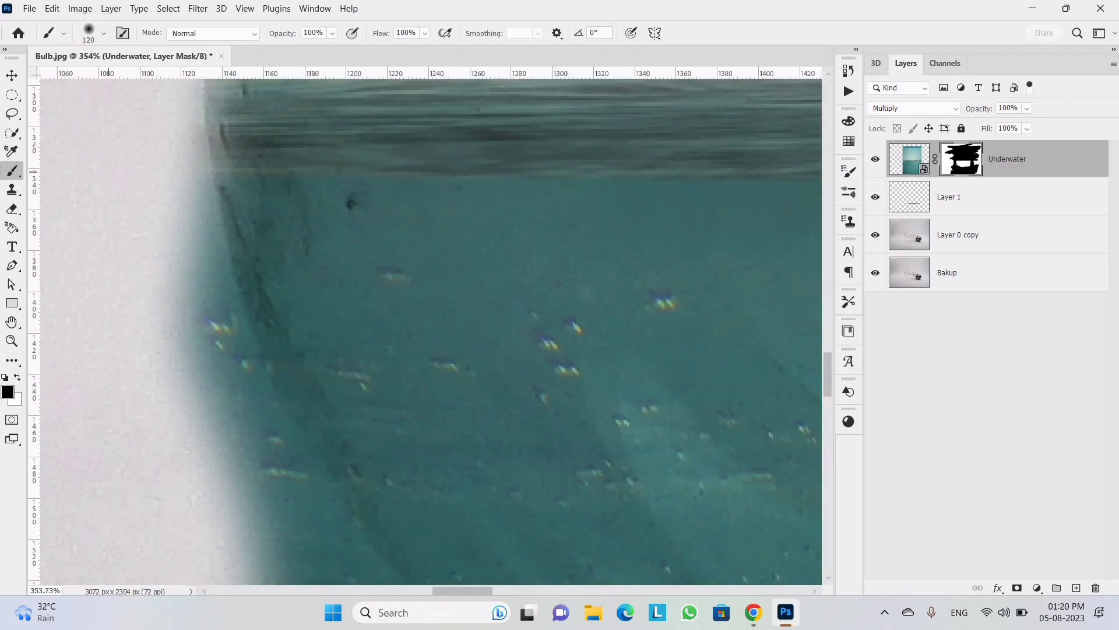
drag(108, 204, 111, 335)
scroll(100, 283, down, 2)
scroll(98, 263, up, 2)
scroll(418, 529, down, 5)
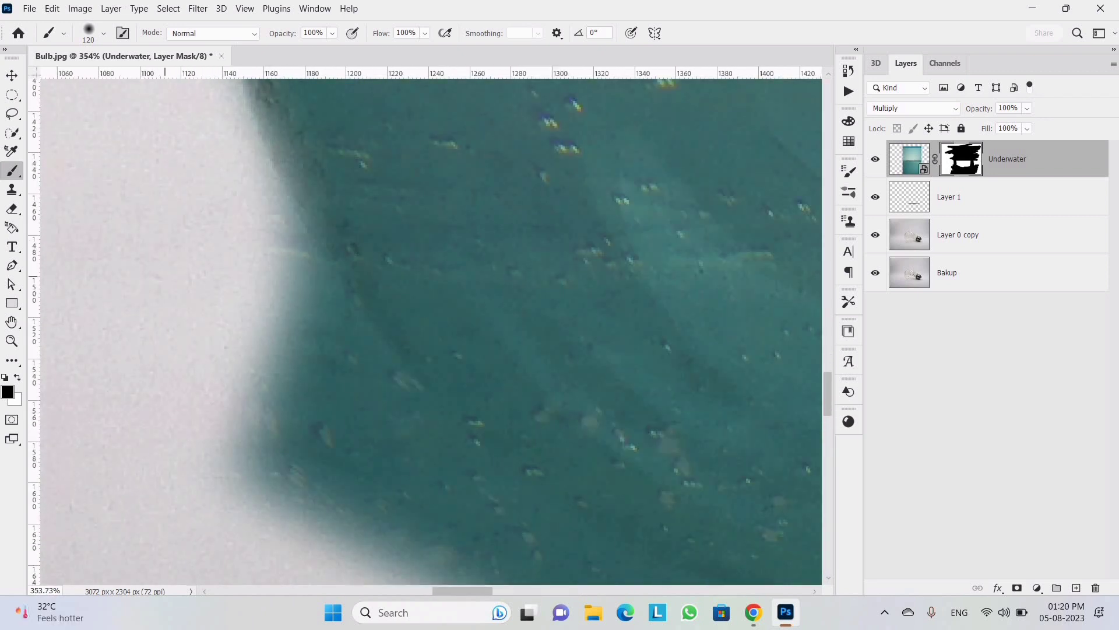
scroll(443, 525, up, 3)
drag(216, 245, 350, 473)
Mask the water off the lower-left curve of the glass and the shadow underneath it
scroll(431, 484, down, 5)
scroll(455, 455, up, 4)
drag(309, 530, 171, 444)
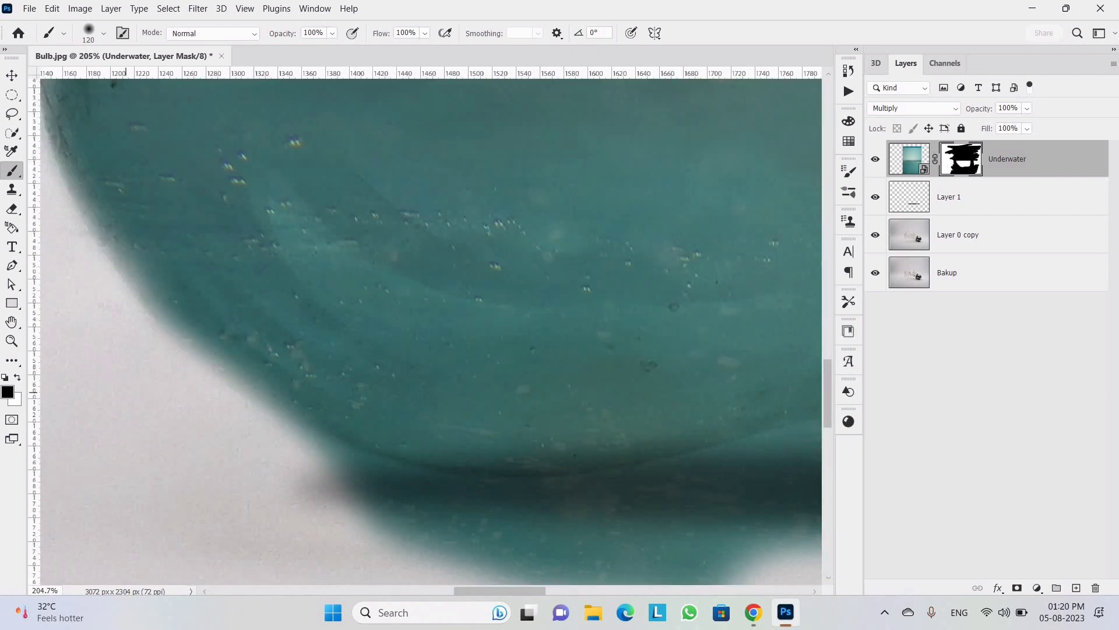
drag(326, 490, 419, 548)
drag(224, 453, 291, 496)
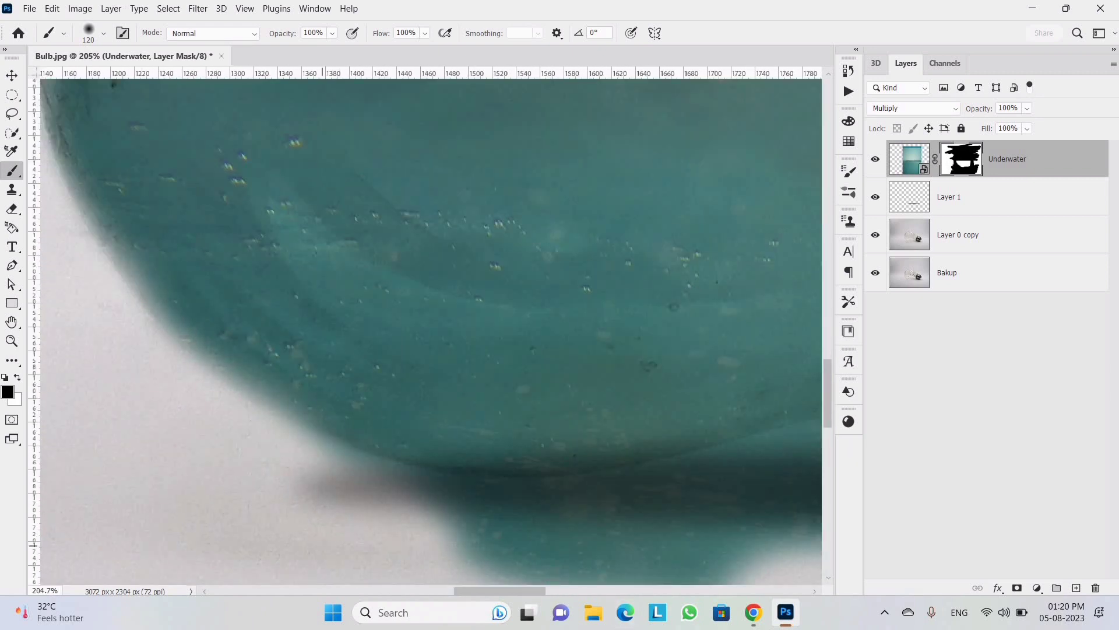
scroll(423, 339, down, 6)
drag(680, 481, 462, 493)
scroll(527, 478, up, 10)
mouse_move(192, 397)
mouse_down()
mouse_move(242, 410)
mouse_move(623, 425)
mouse_up()
scroll(717, 382, down, 5)
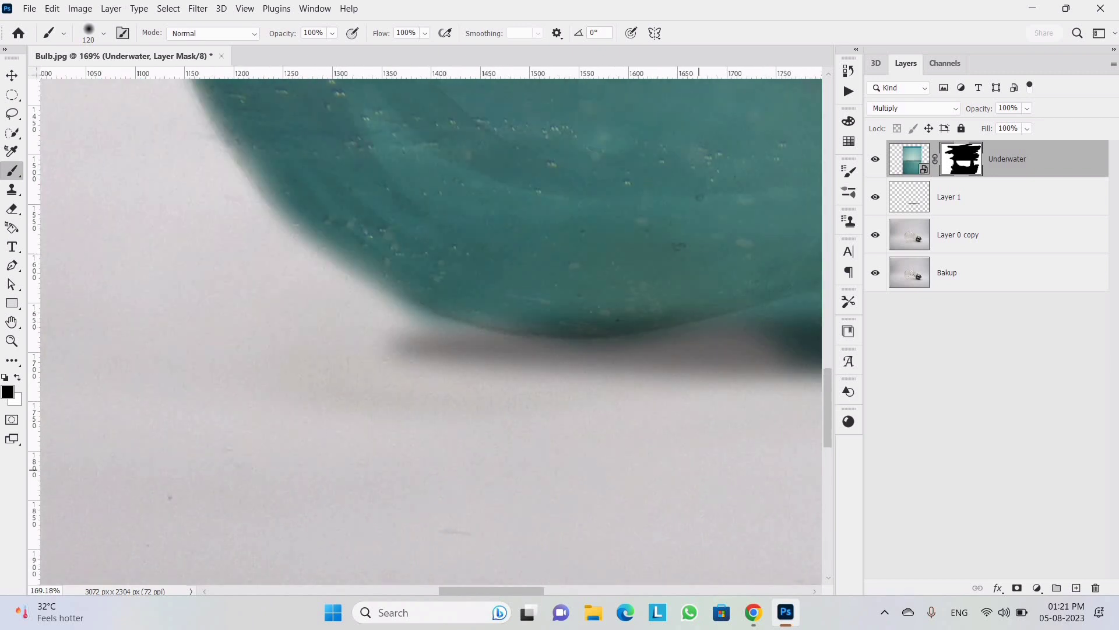
Mask out the water under the bulb's bottom edge, following the glass up to the metal screw base
scroll(694, 396, right, 5)
scroll(542, 455, up, 5)
scroll(376, 449, down, 4)
mouse_move(542, 326)
mouse_down()
mouse_move(360, 334)
mouse_move(729, 356)
mouse_move(706, 307)
mouse_move(629, 318)
mouse_up()
scroll(676, 382, down, 6)
scroll(583, 382, down, 7)
scroll(577, 385, up, 10)
drag(516, 310, 723, 283)
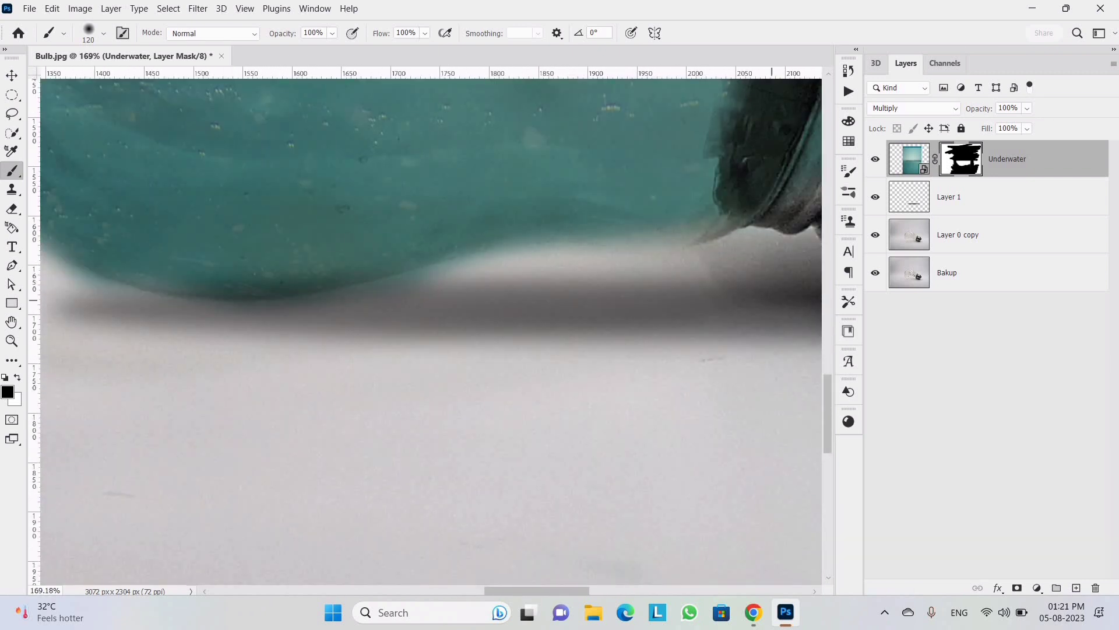
scroll(769, 377, down, 10)
scroll(699, 361, right, 4)
scroll(469, 331, up, 10)
Switch to a white 47 px brush and restore the water along the glass's left and lower-left edge
key(x)
click(103, 33)
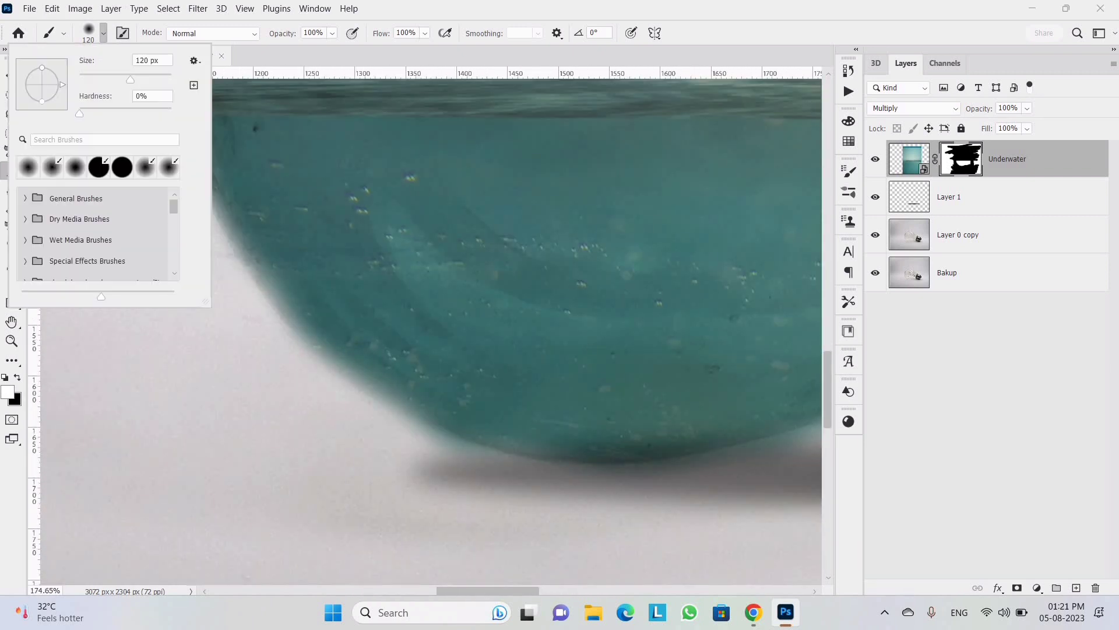
click(242, 358)
key(ctrl+z)
click(161, 104)
click(161, 108)
key(ctrl+z)
key(ctrl+z)
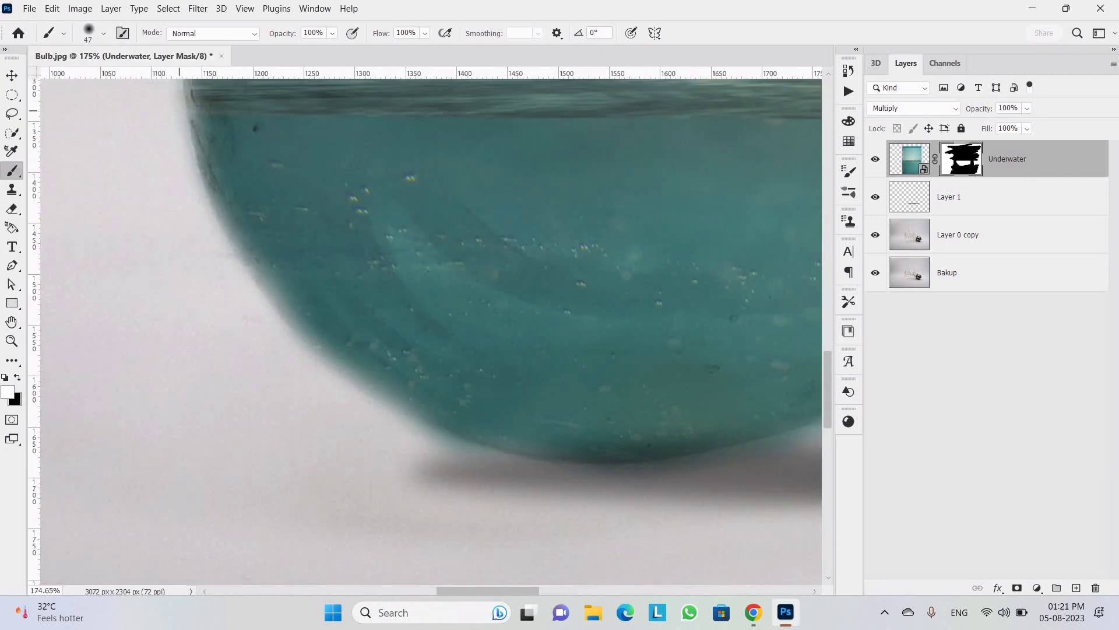
scroll(202, 133, up, 2)
mouse_move(202, 133)
mouse_down()
mouse_move(290, 351)
mouse_move(387, 446)
mouse_move(647, 528)
mouse_up()
scroll(647, 528, right, 4)
scroll(647, 528, down, 1)
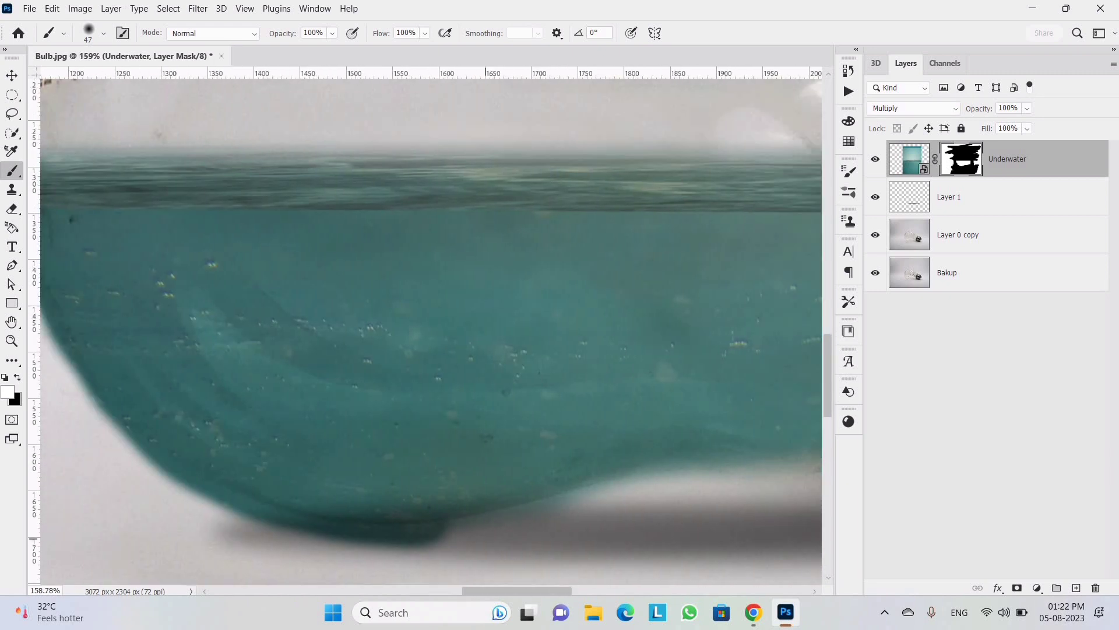
Restore the water along the bottom glass edge toward the neck with white strokes on the mask
drag(451, 525, 601, 493)
scroll(618, 484, down, 1)
mouse_move(621, 473)
mouse_down()
mouse_move(720, 451)
mouse_move(566, 453)
mouse_up()
drag(503, 496, 749, 459)
Set the Underwater layer's fill to 51% and paint black on the mask along the left glass edge
scroll(755, 470, down, 5)
click(1027, 129)
drag(1047, 146, 1010, 145)
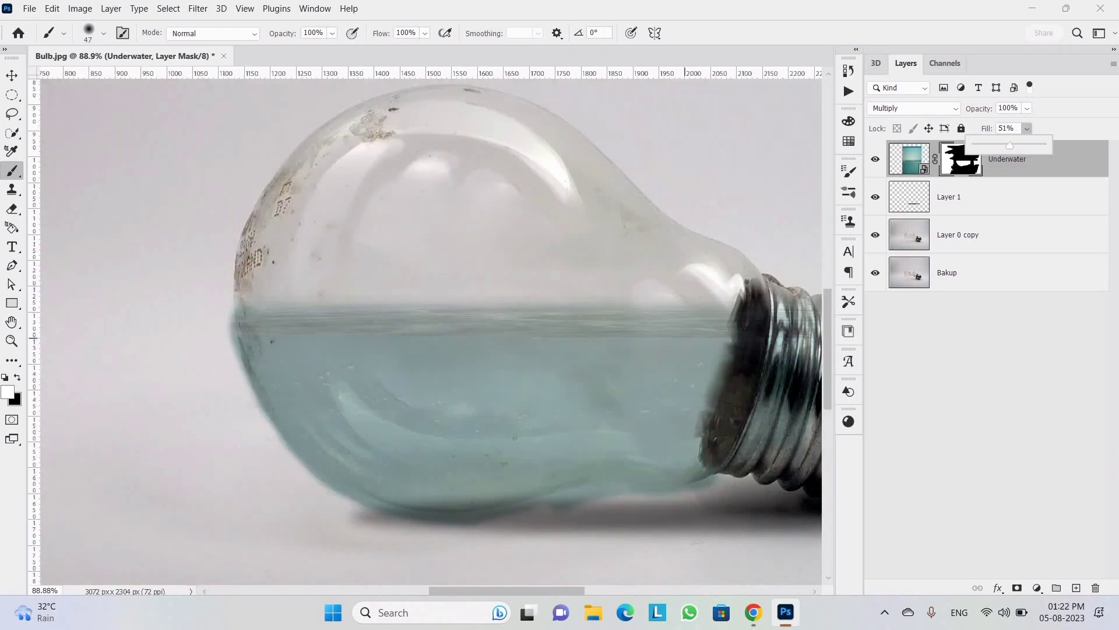
scroll(346, 484, up, 7)
scroll(12, 285, left, 2)
click(17, 377)
mouse_move(182, 147)
mouse_down()
mouse_move(185, 214)
mouse_move(271, 389)
mouse_up()
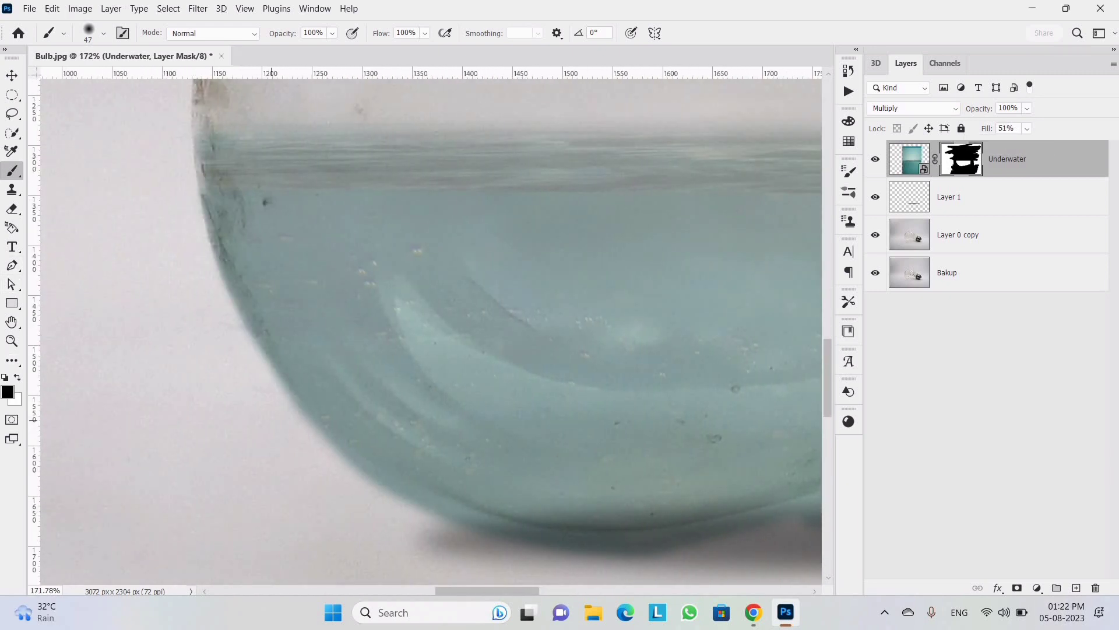
Mask out the water spilling past the bulb's lower-left glass contour, undoing the misplaced straight stroke
scroll(471, 466, down, 1)
scroll(470, 465, down, 2)
drag(274, 269, 350, 351)
scroll(327, 356, down, 1)
scroll(327, 356, up, 1)
shift+click(195, 147)
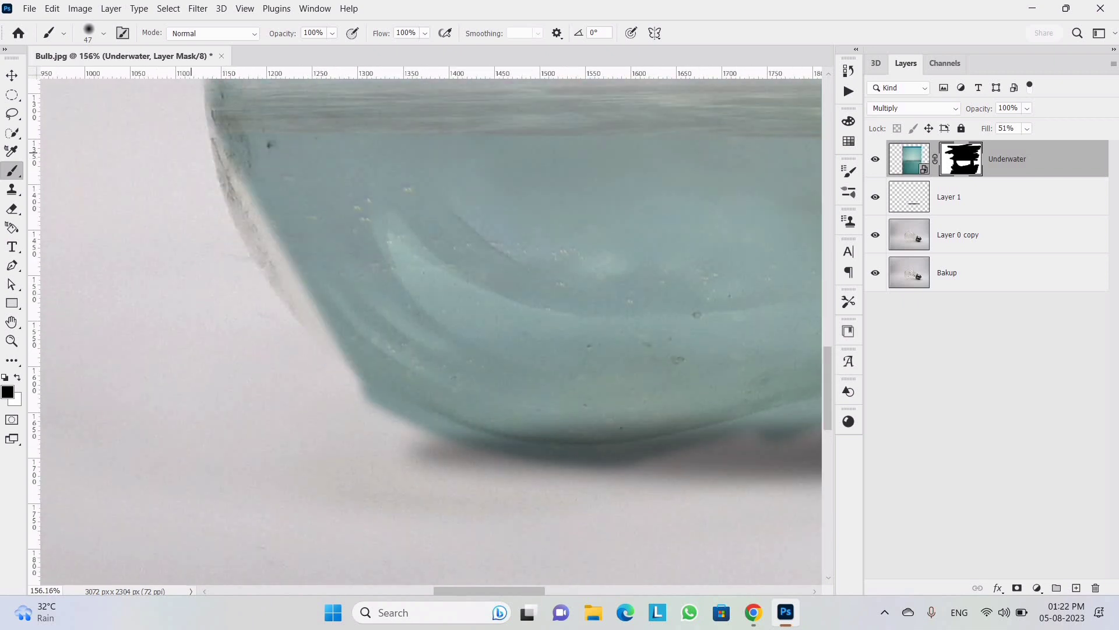
key(ctrl+z)
mouse_move(197, 160)
mouse_down()
mouse_move(327, 394)
mouse_move(459, 467)
mouse_up()
Trim the water overflow along the rounded bottom edge of the bulb with black mask strokes
scroll(419, 485, up, 6)
mouse_move(279, 337)
mouse_down()
mouse_move(382, 403)
mouse_move(765, 461)
mouse_move(464, 463)
mouse_move(676, 428)
mouse_up()
scroll(567, 446, right, 5)
drag(335, 447, 694, 377)
scroll(583, 391, right, 3)
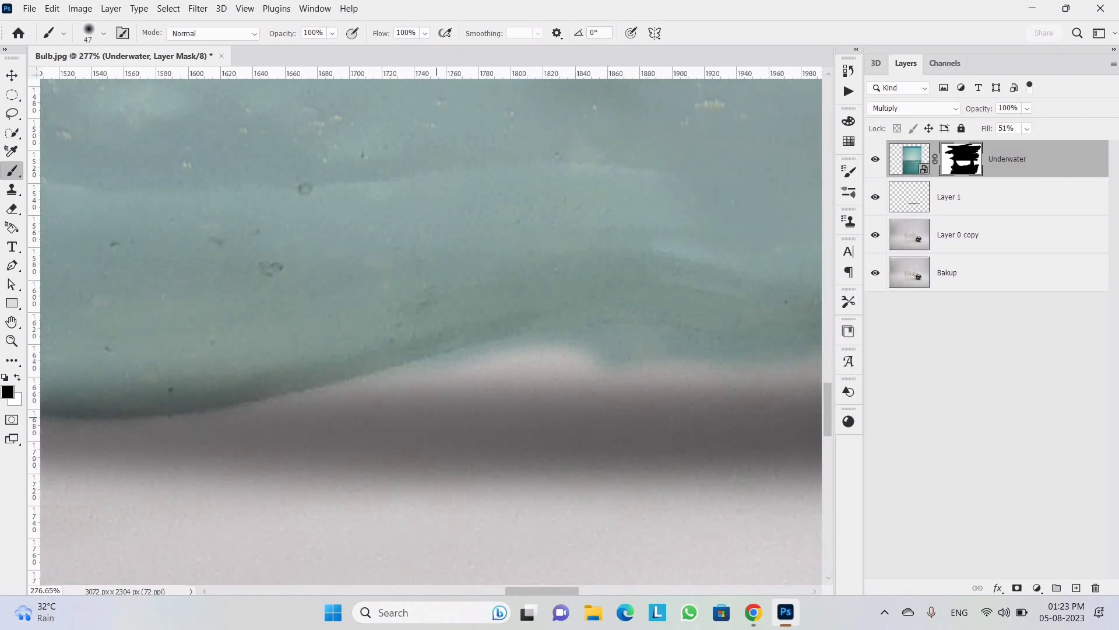
Mask the water overflow beneath the bulb's neck, following the glass toward the screw base
drag(437, 405, 650, 369)
scroll(569, 379, right, 4)
drag(521, 376, 688, 357)
scroll(700, 333, down, 11)
scroll(536, 297, left, 3)
scroll(531, 289, up, 5)
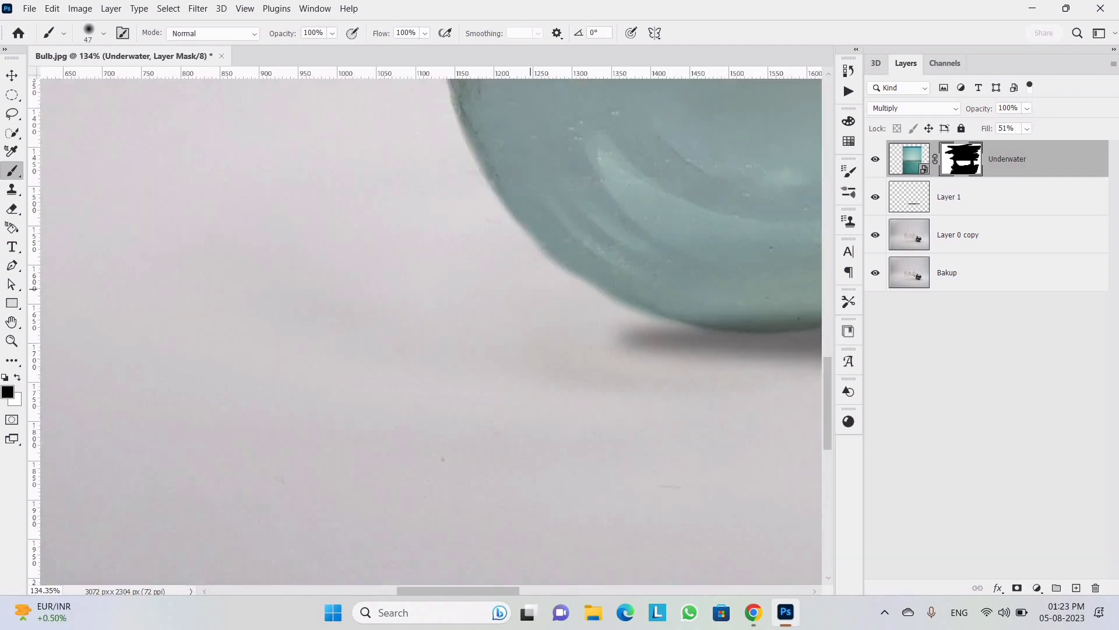
Clear the water tint from the metal screw base and set the Underwater layer's fill to 100%
scroll(641, 344, down, 13)
scroll(595, 379, up, 14)
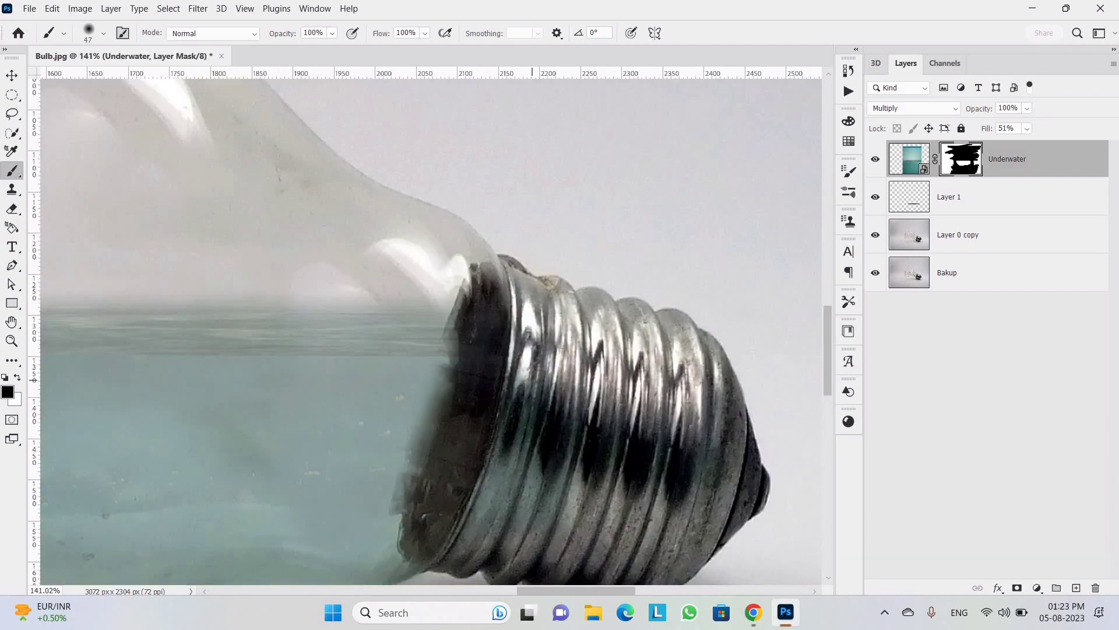
scroll(558, 429, down, 6)
click(1027, 129)
drag(1036, 145, 1076, 145)
scroll(502, 353, down, 6)
click(443, 481)
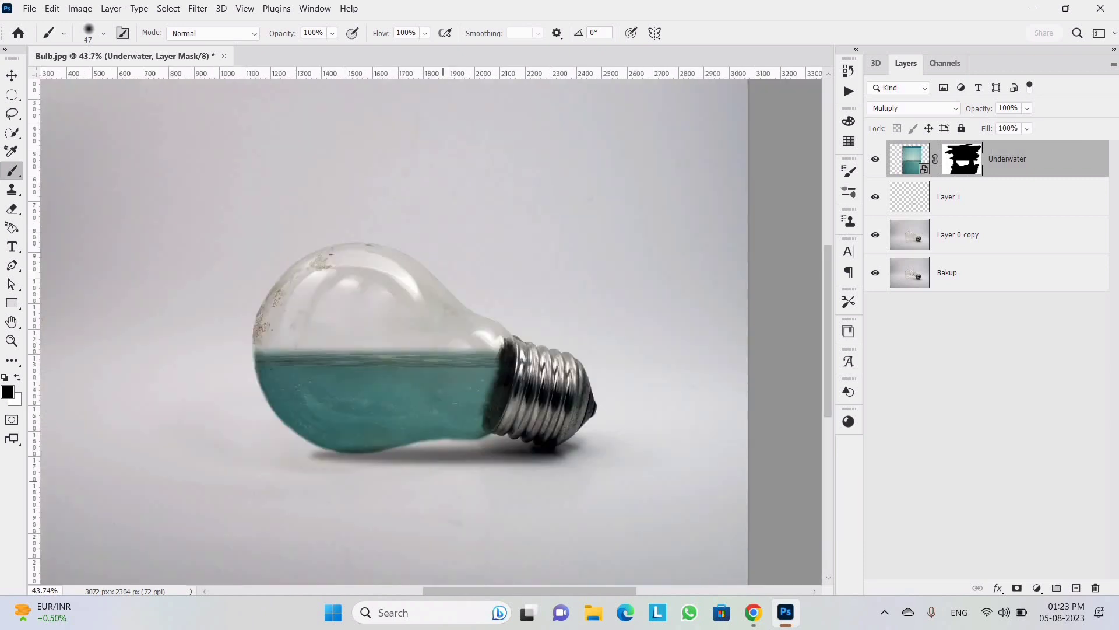
Enlarge the brush to 168 px and add a Hue/Saturation adjustment layer above the Underwater layer
click(104, 33)
drag(89, 74, 108, 74)
click(230, 239)
scroll(431, 331, down, 4)
click(1037, 589)
click(1037, 448)
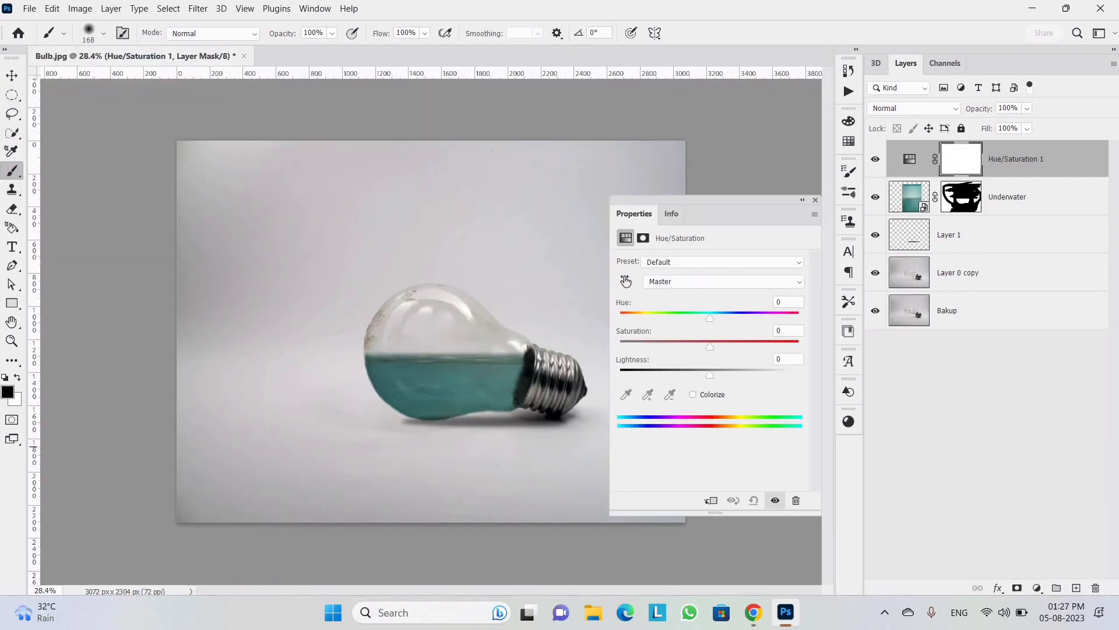
Clip the Hue/Saturation adjustment to the Underwater layer and set Hue +15, Saturation +82 and Lightness +7
click(711, 500)
mouse_move(709, 317)
mouse_down()
mouse_move(733, 318)
mouse_move(688, 318)
mouse_up()
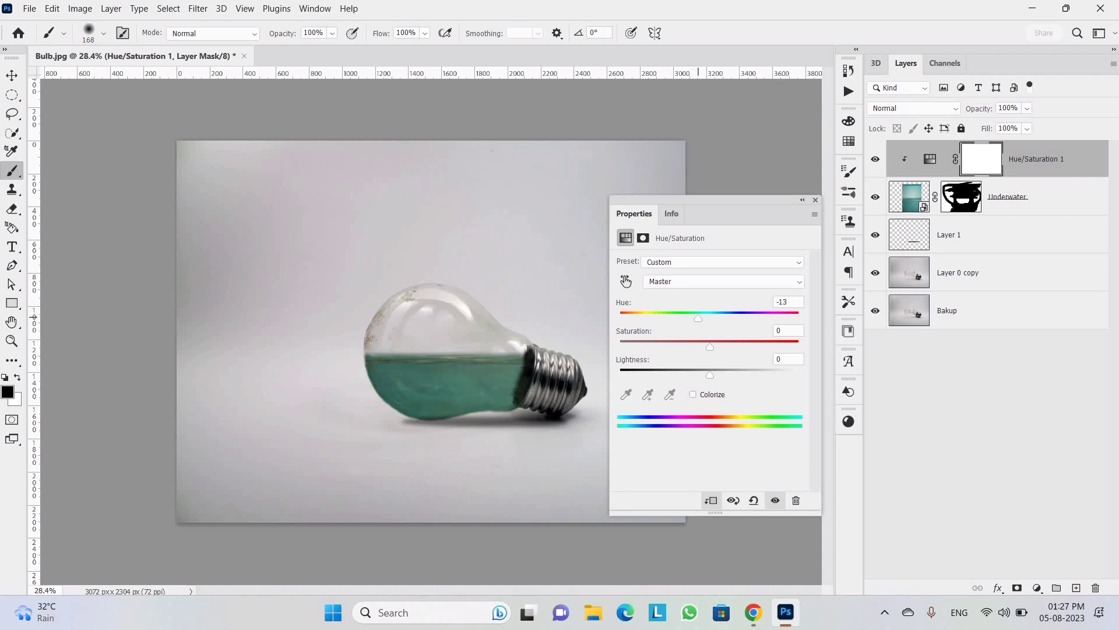
mouse_move(709, 373)
mouse_down()
mouse_move(686, 374)
mouse_move(701, 374)
mouse_up()
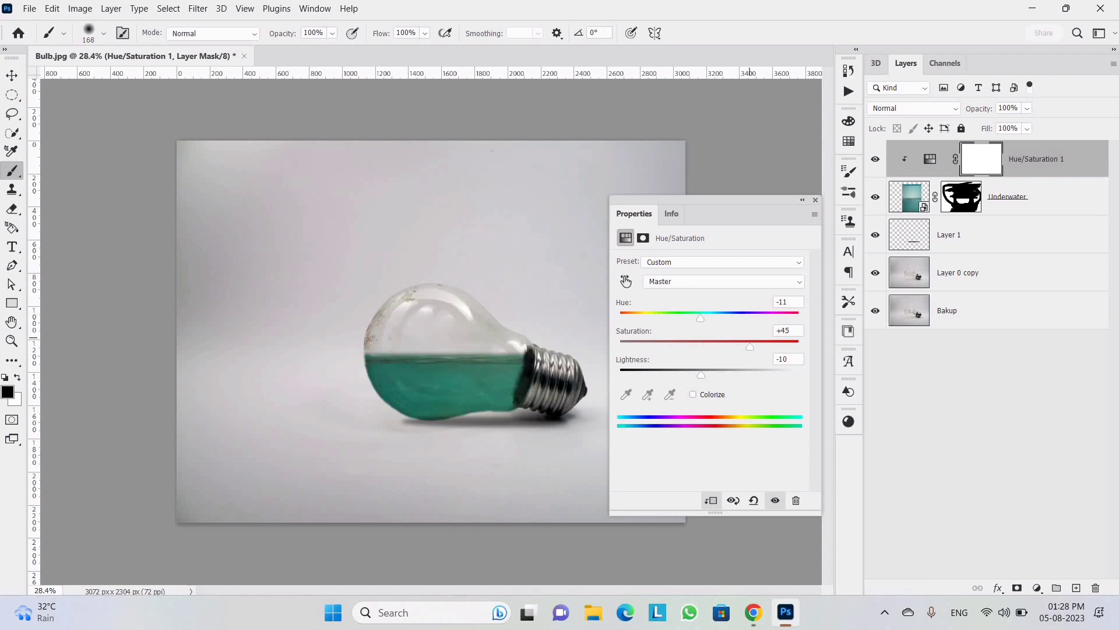
drag(701, 373, 696, 374)
click(815, 200)
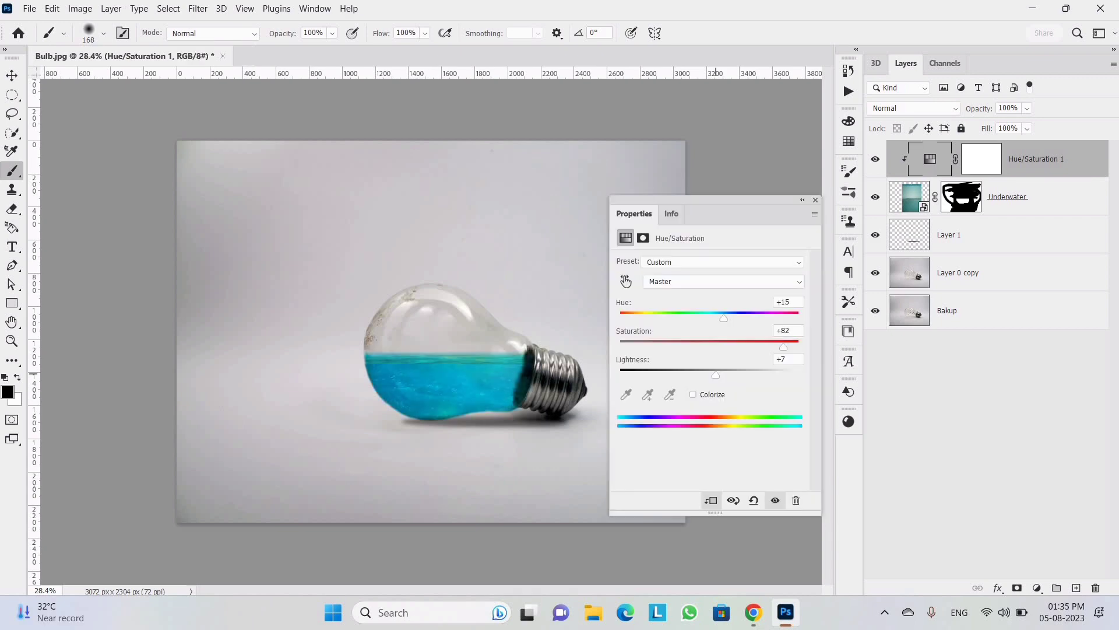
click(816, 200)
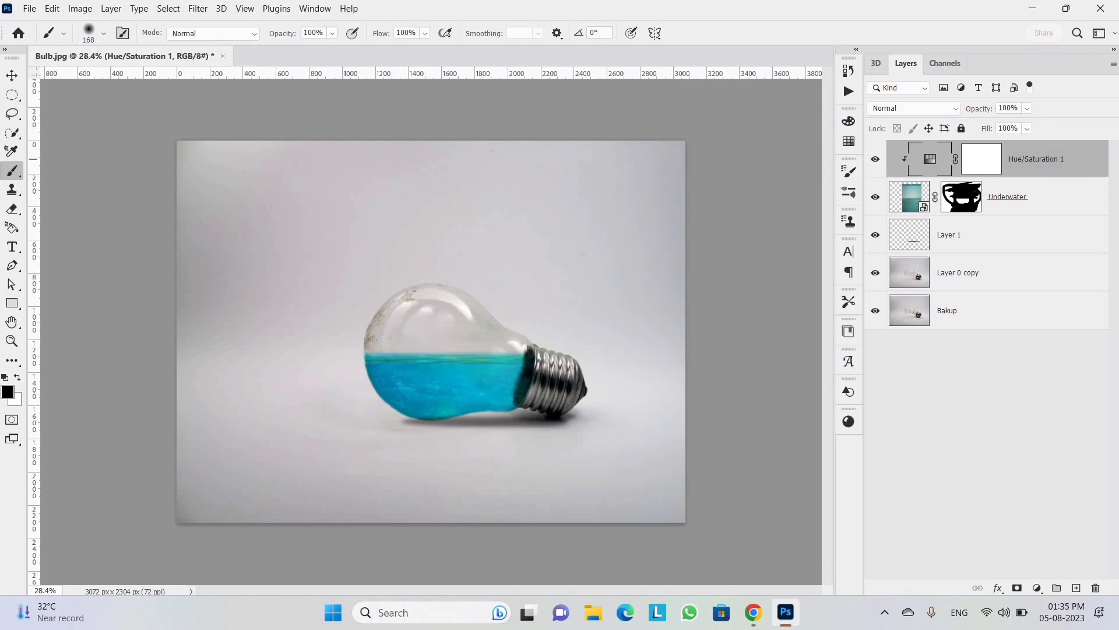
Embed the Fish image at the top of the layer stack, enlarged so that two fish lie over the bulb's water
click(29, 8)
click(65, 299)
click(249, 126)
click(565, 326)
drag(455, 317, 589, 227)
drag(513, 278, 491, 304)
drag(552, 317, 582, 302)
scroll(459, 337, up, 7)
key(Return)
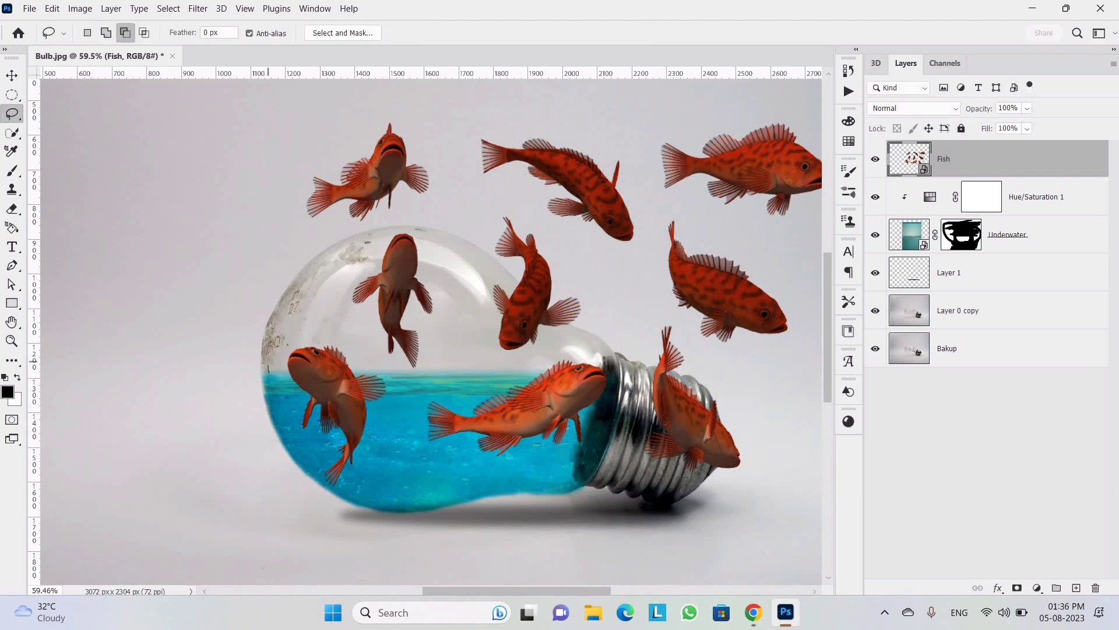
Outline the two fish lying over the water with a freehand Lasso selection
drag(542, 478, 268, 376)
key(ctrl+shift+alt+n)
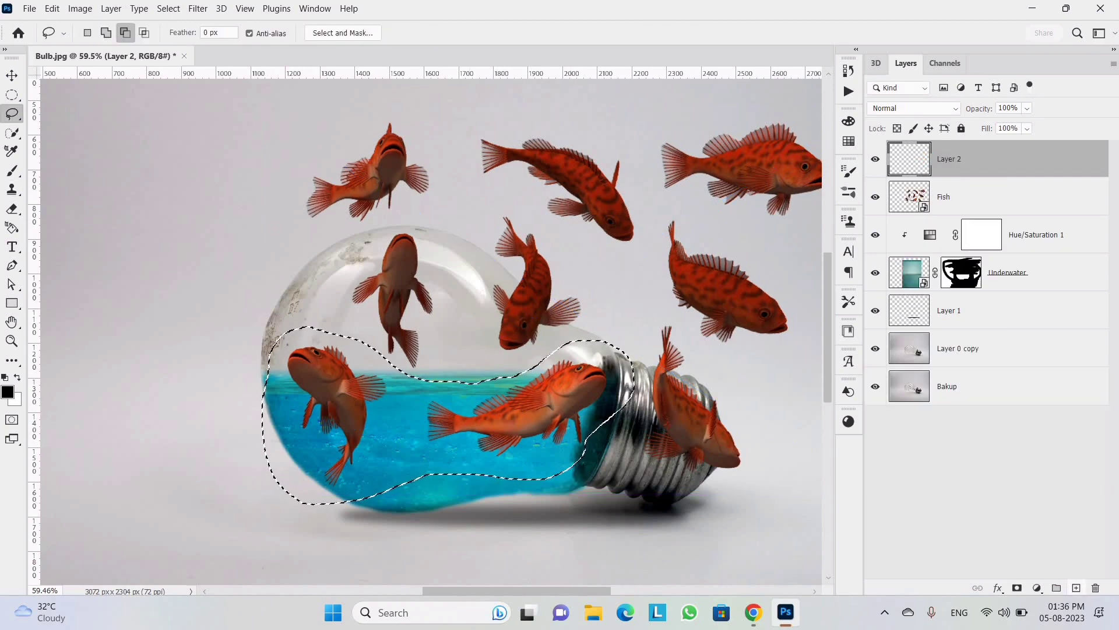
click(80, 9)
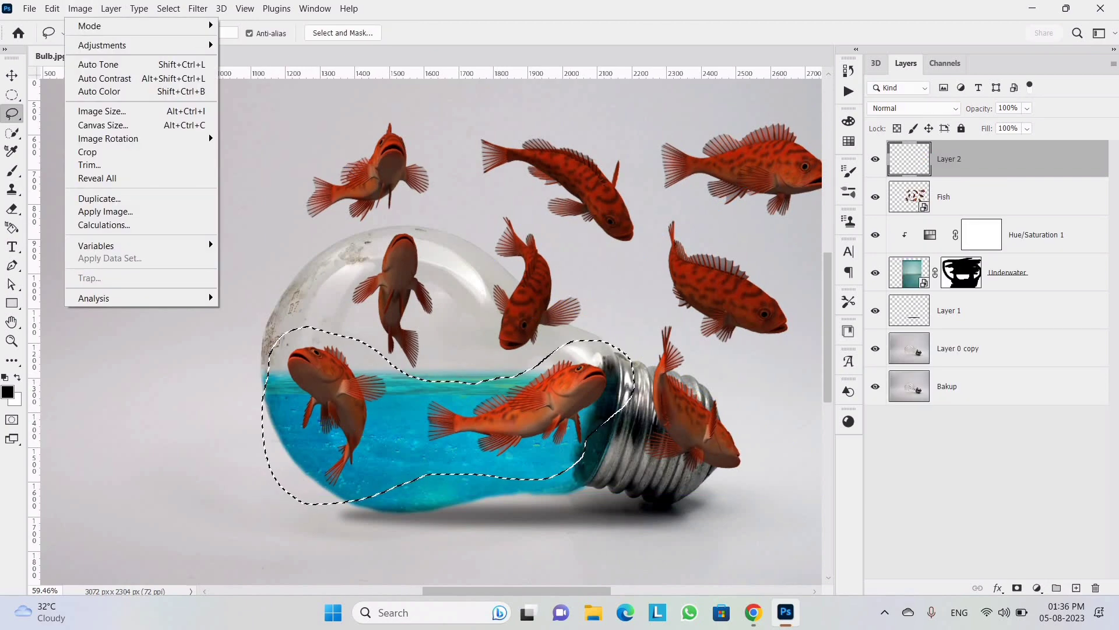
click(955, 197)
right_click(955, 197)
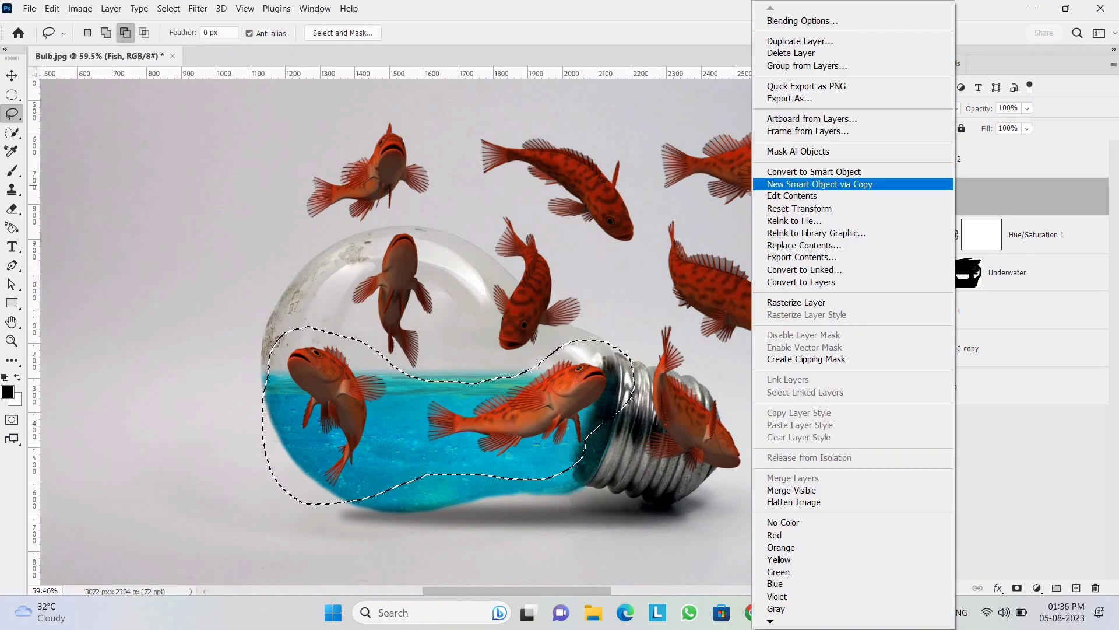
click(820, 185)
key(ctrl+z)
right_click(938, 197)
key(Escape)
Mask the Fish layer to the selected two fish and delete the empty Layer 2
click(1017, 588)
click(956, 159)
key(Delete)
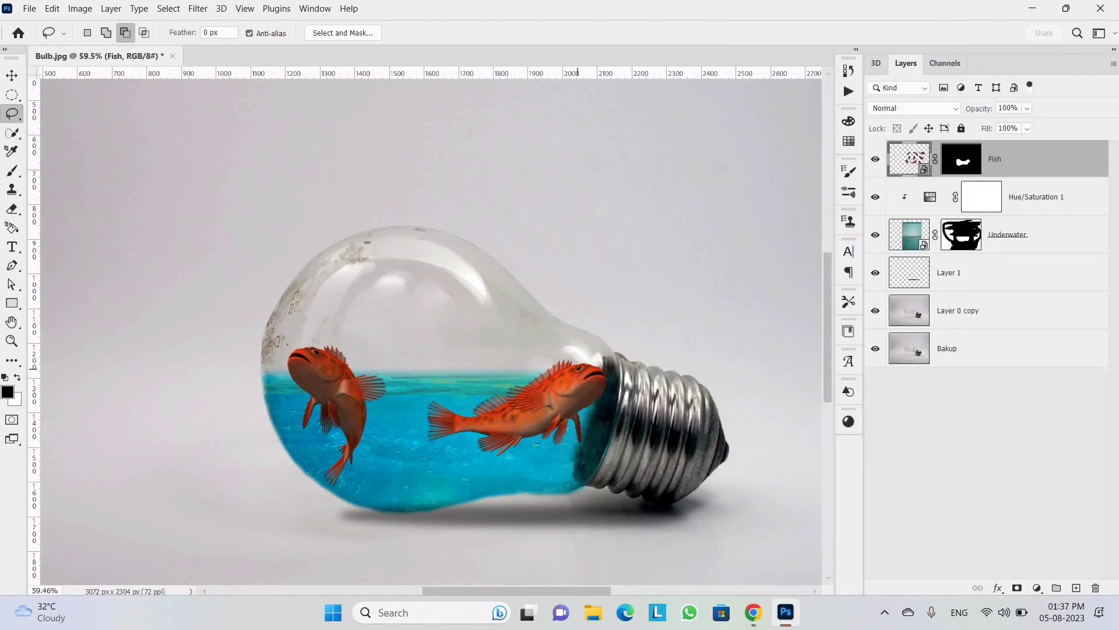
Scale the Fish layer to about 80.5%, rotate it about 9° and position both fish inside the bulb's water
key(v)
key(ctrl+t)
drag(286, 486, 308, 471)
drag(519, 373, 504, 373)
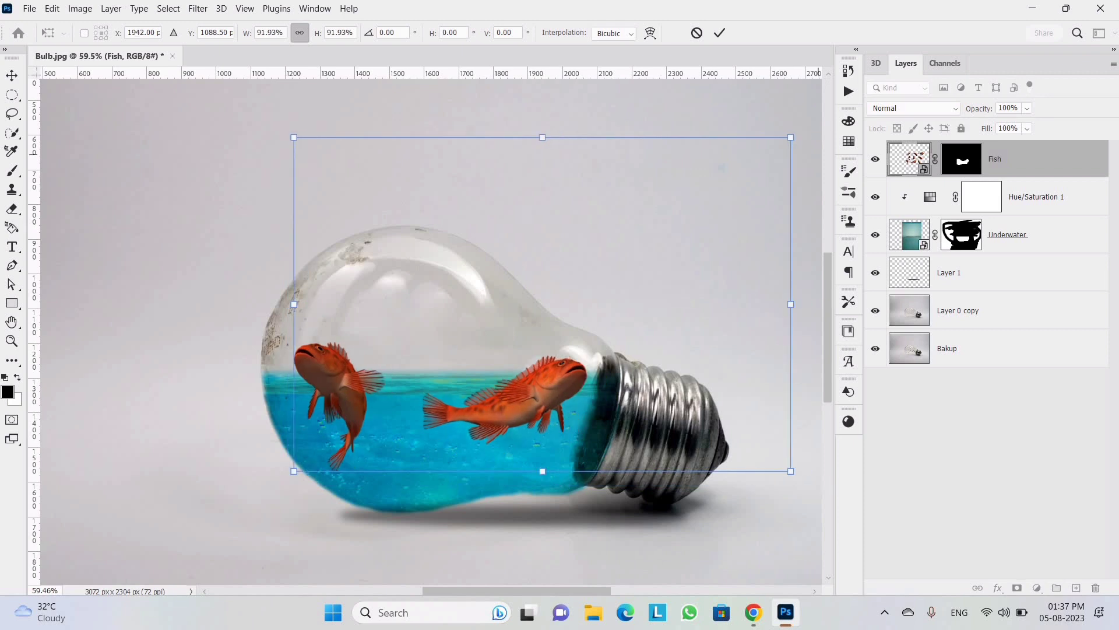
drag(792, 138, 780, 146)
drag(796, 139, 813, 169)
drag(583, 326, 588, 351)
drag(807, 197, 776, 212)
drag(608, 294, 597, 317)
drag(758, 237, 780, 228)
drag(723, 278, 711, 283)
drag(757, 237, 768, 231)
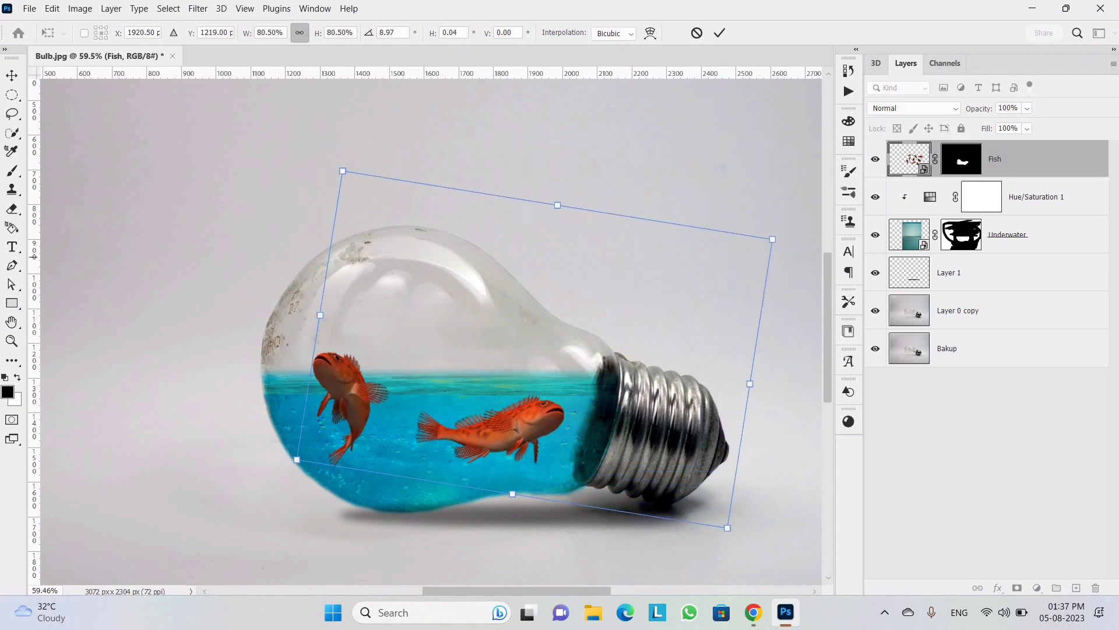
key(Return)
Add a Vibrance adjustment clipped to the Fish layer with increased vibrance, and lower the Fish layer's fill
click(1037, 588)
click(1018, 453)
click(711, 500)
drag(710, 277, 763, 277)
click(815, 200)
click(911, 197)
click(1028, 128)
drag(1045, 146, 1021, 146)
Embed the Water splash image above the Vibrance adjustment, enlarged to cover the bulb's lower half at the waterline
click(1026, 158)
click(29, 9)
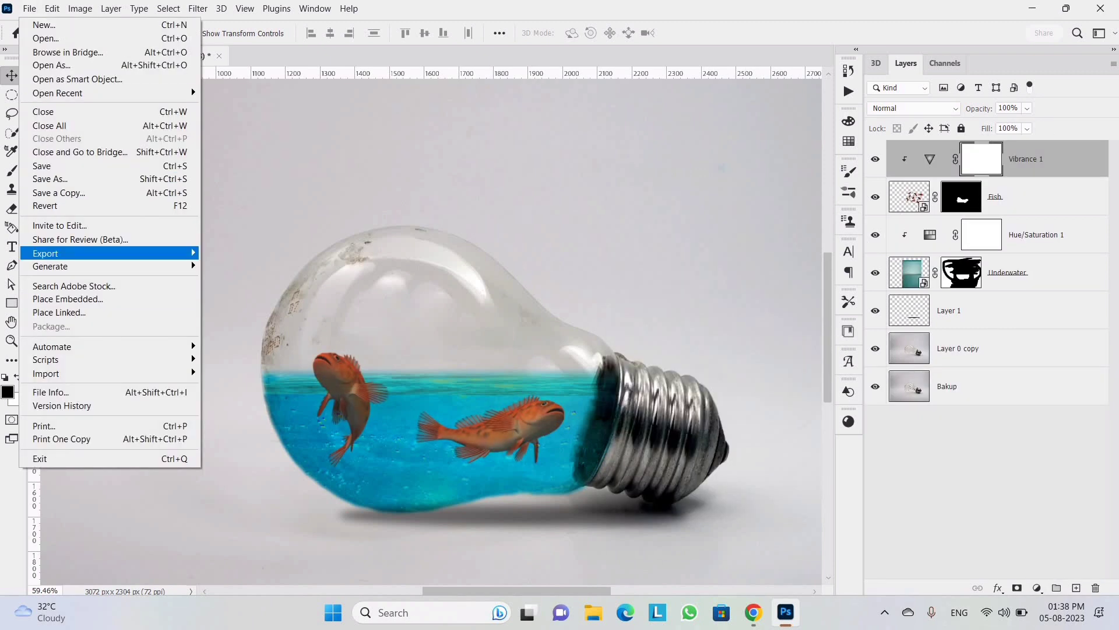
click(46, 299)
double_click(405, 133)
drag(465, 305, 631, 189)
drag(500, 293, 665, 262)
drag(490, 327, 483, 378)
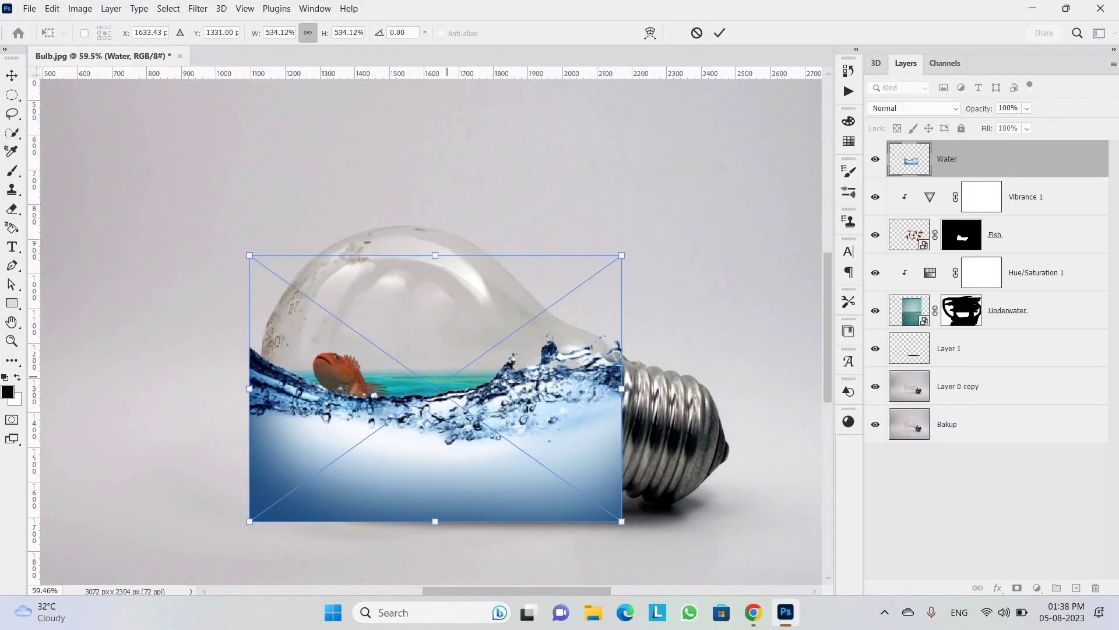
drag(435, 256, 433, 248)
key(Return)
Set the Water layer to Overlay, add a layer mask and paint out the splash overflow outside the bulb's glass
click(913, 108)
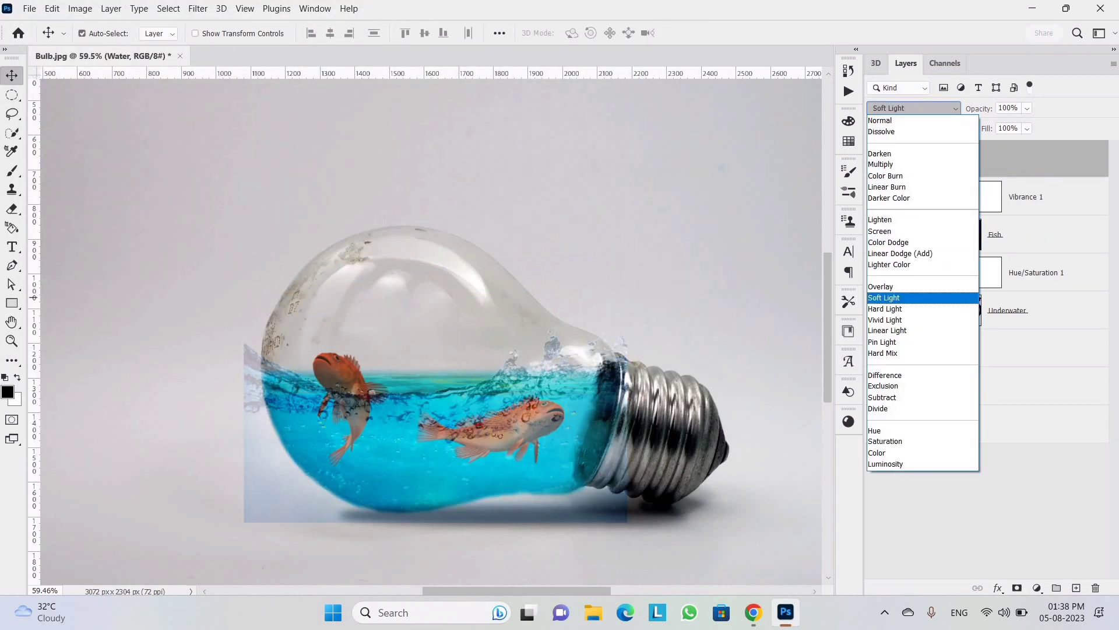
click(892, 283)
click(11, 171)
click(1018, 587)
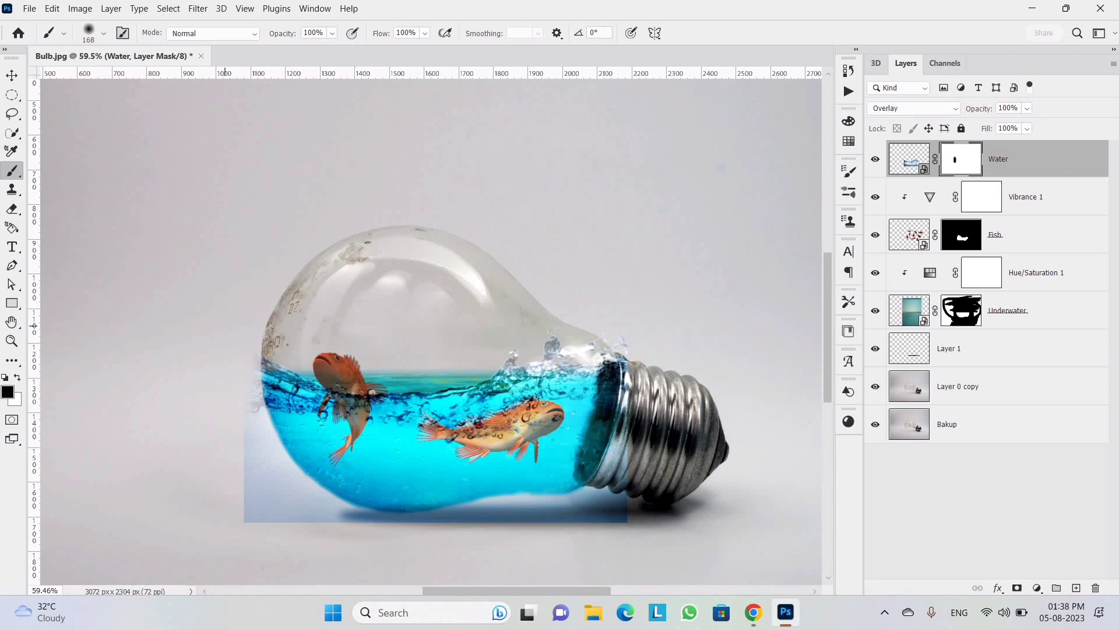
drag(223, 327, 274, 513)
drag(492, 533, 630, 464)
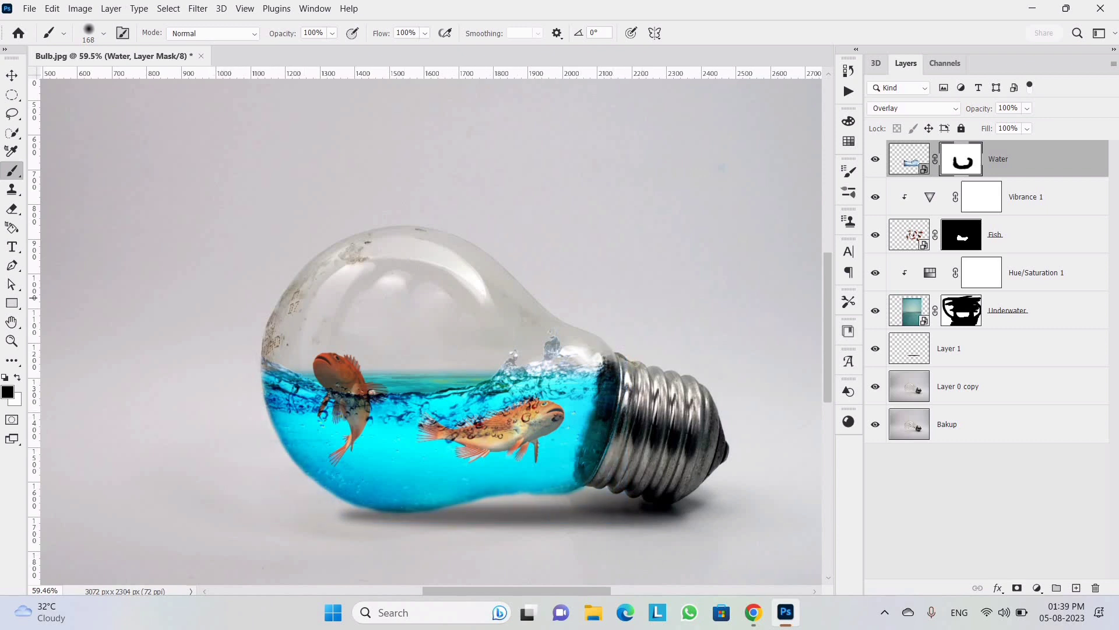
Paint black on the Underwater layer's mask to hide its flat water surface above the splash line
click(961, 311)
drag(385, 361, 402, 376)
scroll(583, 350, down, 2)
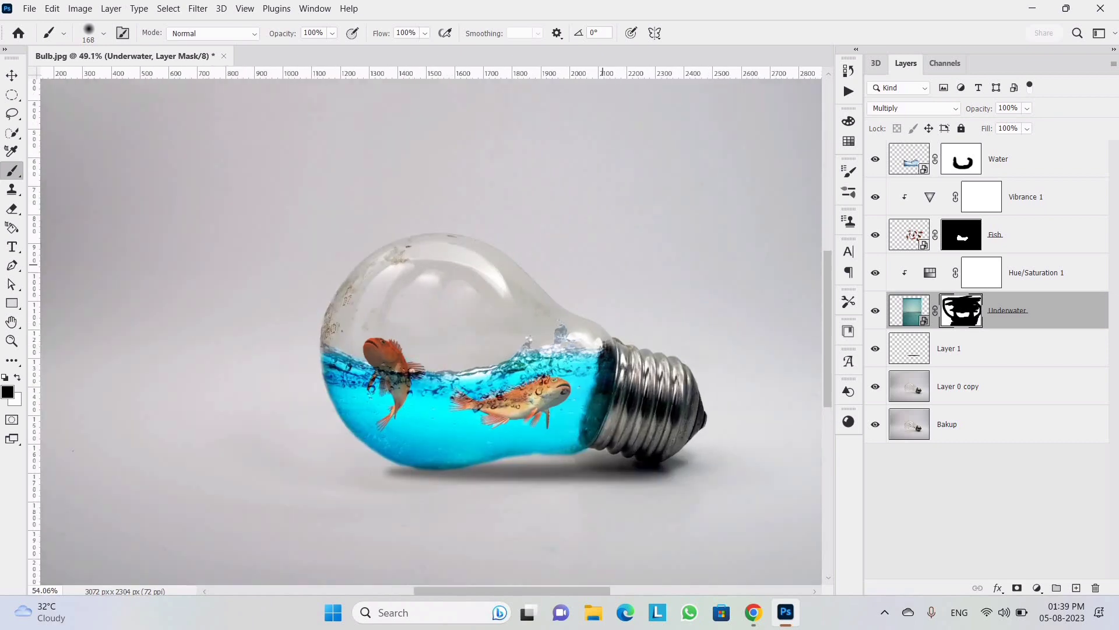
Add a Hue/Saturation adjustment clipped to the Water layer and shift its hue toward a deeper blue
click(1026, 166)
click(1037, 588)
click(1041, 453)
drag(710, 318, 731, 318)
alt+click(991, 177)
click(816, 200)
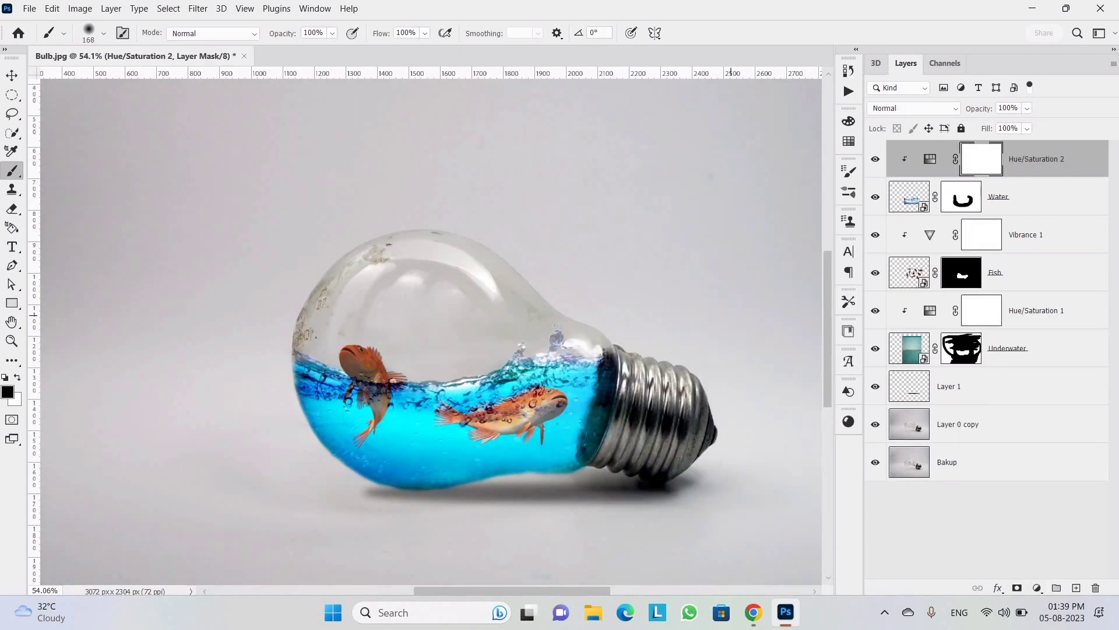
Set the Fish layer's fill to 85%
click(1014, 277)
click(1027, 129)
drag(1056, 145, 1045, 145)
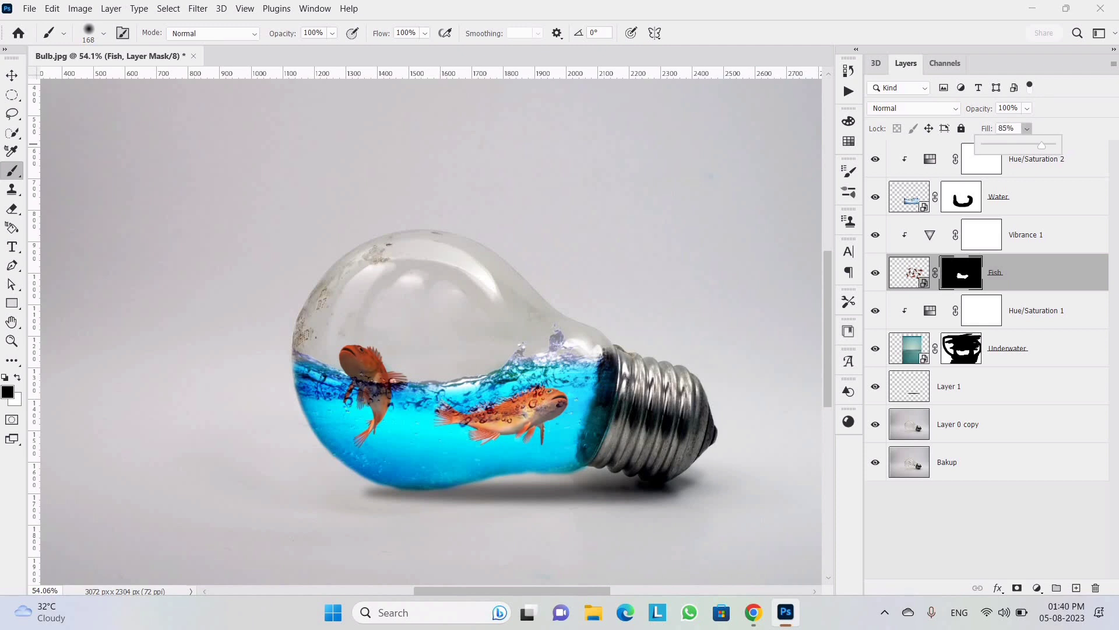
Add a Hue/Saturation adjustment clipped to the Fish layer with Hue -3, Saturation +21 and Lightness +2
click(909, 273)
click(1037, 588)
click(1040, 453)
drag(710, 317, 703, 315)
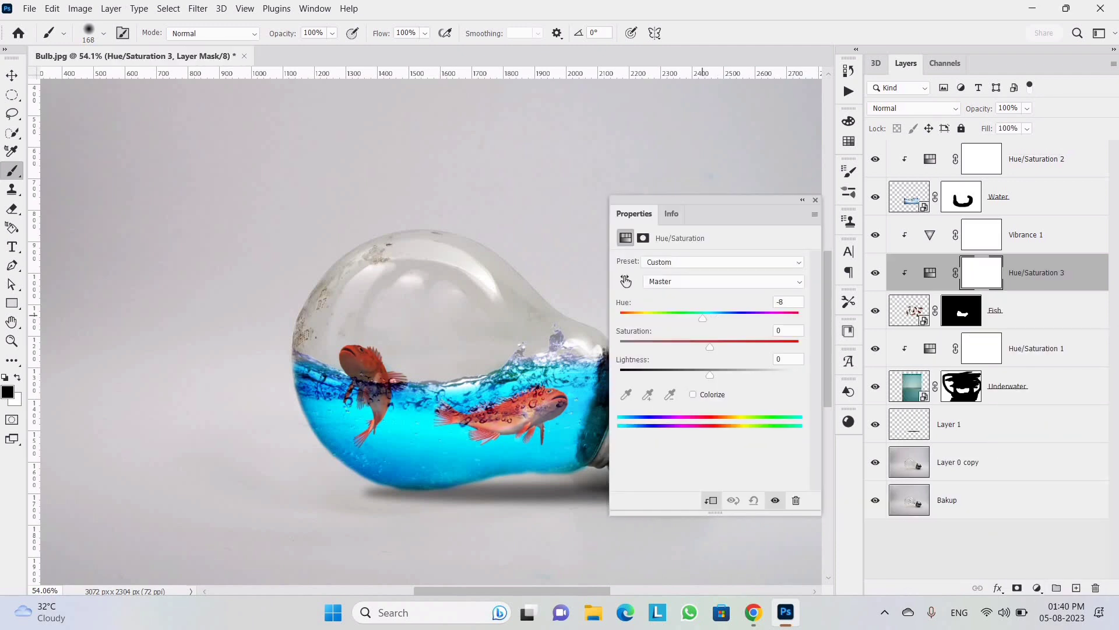
drag(710, 374, 710, 372)
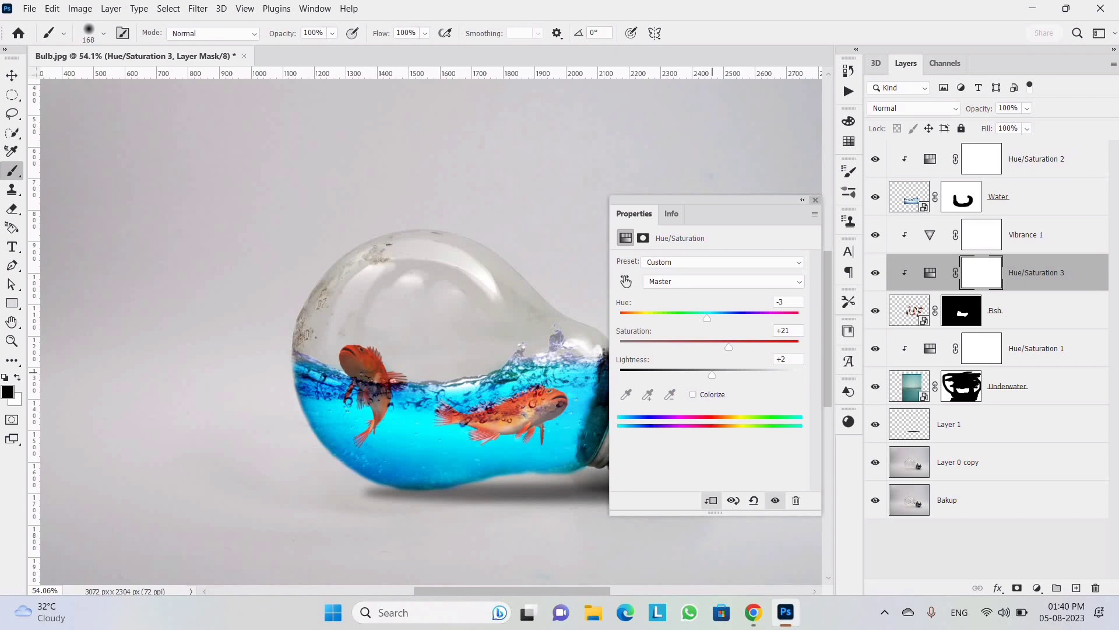
click(815, 200)
Stamp all visible layers into a new layer at the top of the stack and duplicate it
click(1043, 159)
key(ctrl+alt+shift+e)
key(ctrl+j)
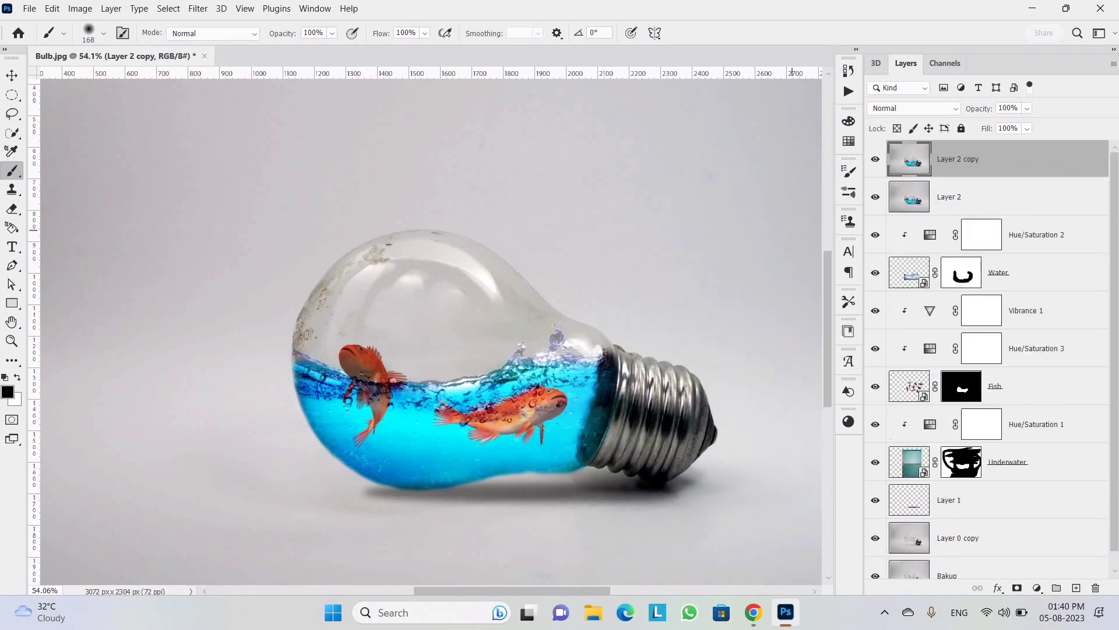
Flip Layer 2 copy vertically and shift it down as a mirror image below the bulb
key(ctrl+minus)
key(ctrl+t)
right_click(435, 246)
click(501, 544)
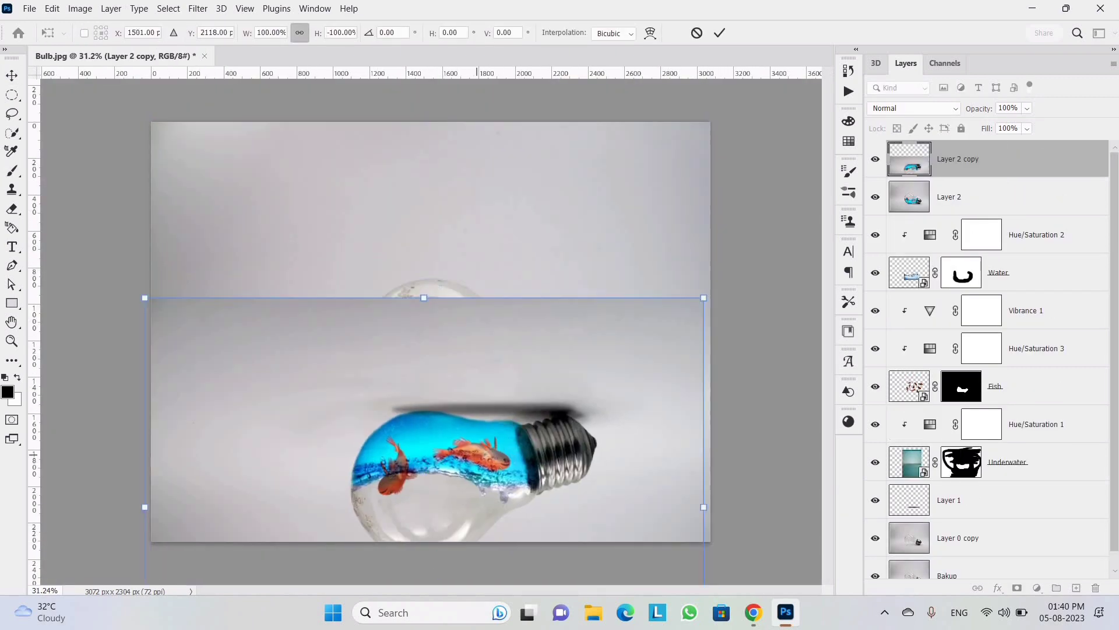
Set the flipped copy to Multiply, rotate it about -2.2° and align its mirrored bulb with the real bulb's underside
click(913, 108)
click(898, 285)
click(913, 109)
click(898, 165)
mouse_move(612, 378)
mouse_down()
mouse_move(620, 391)
mouse_move(619, 376)
mouse_up()
drag(747, 306, 742, 294)
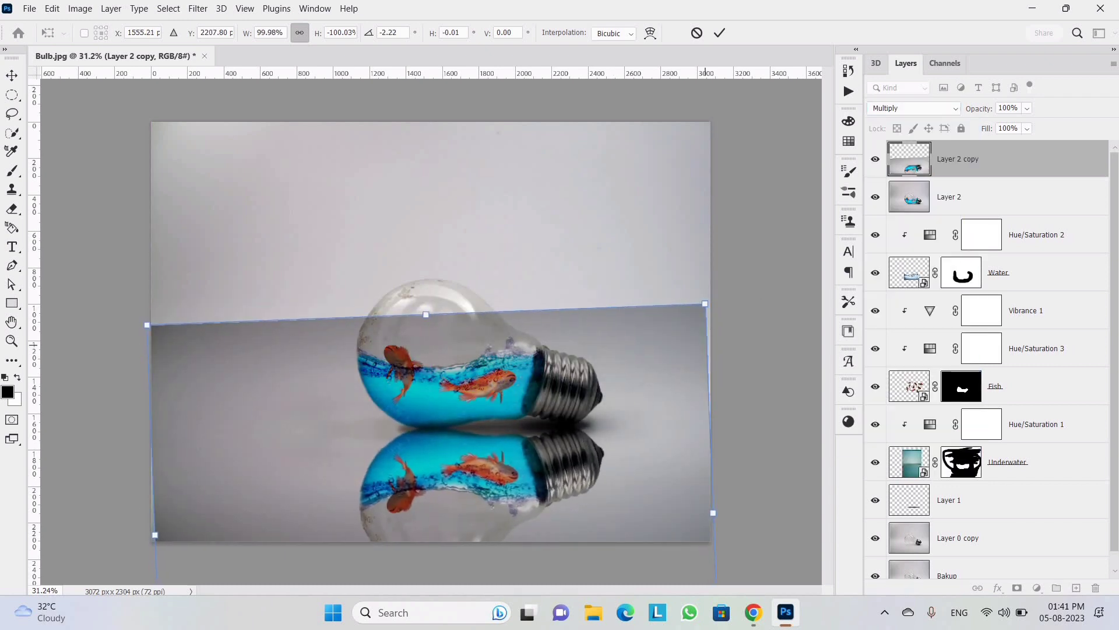
key(Return)
Add a mask to Layer 2 copy and hide the background above and beside the reflection with a 322 px brush
key(b)
click(1017, 588)
drag(159, 333, 172, 495)
click(103, 34)
mouse_move(133, 79)
mouse_down()
mouse_move(165, 80)
mouse_move(151, 79)
mouse_up()
mouse_move(273, 332)
mouse_down()
mouse_move(236, 454)
mouse_move(335, 326)
mouse_move(776, 396)
mouse_up()
key(ctrl+z)
mouse_move(204, 530)
mouse_down()
mouse_move(350, 302)
mouse_move(715, 331)
mouse_up()
drag(277, 393, 712, 397)
drag(702, 356, 291, 356)
mouse_move(681, 437)
mouse_down()
mouse_move(677, 525)
mouse_move(617, 391)
mouse_up()
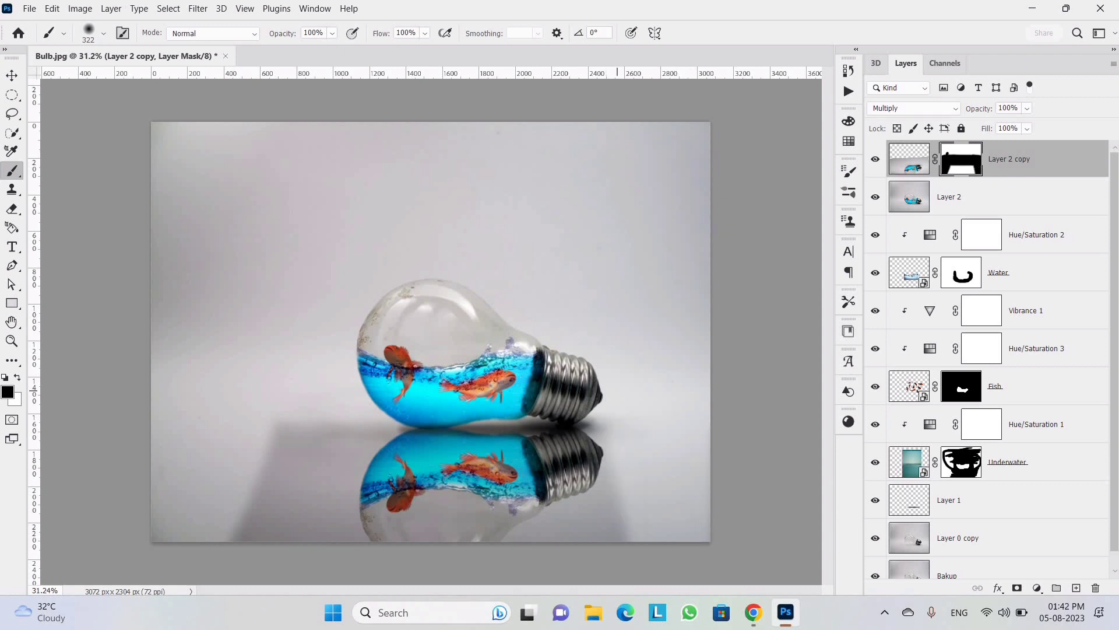
Trim the grey background around the reflection's upper rounded edge on the mask with a 100 px brush
scroll(346, 463, up, 5)
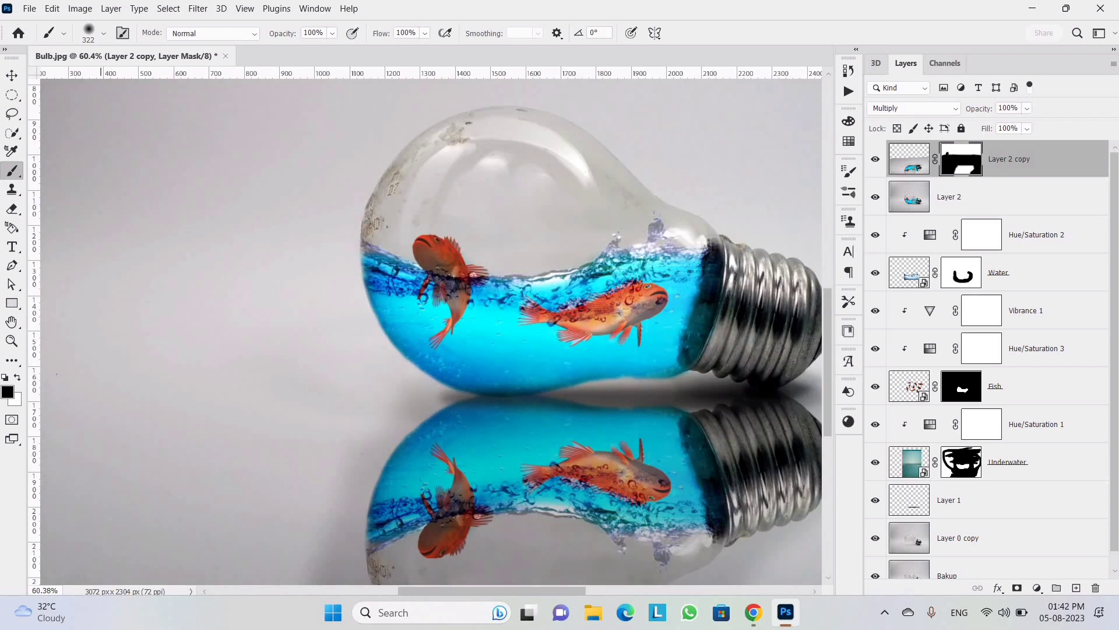
click(103, 34)
text(100)
key(Return)
mouse_move(416, 397)
mouse_down()
mouse_move(359, 466)
mouse_move(362, 433)
mouse_up()
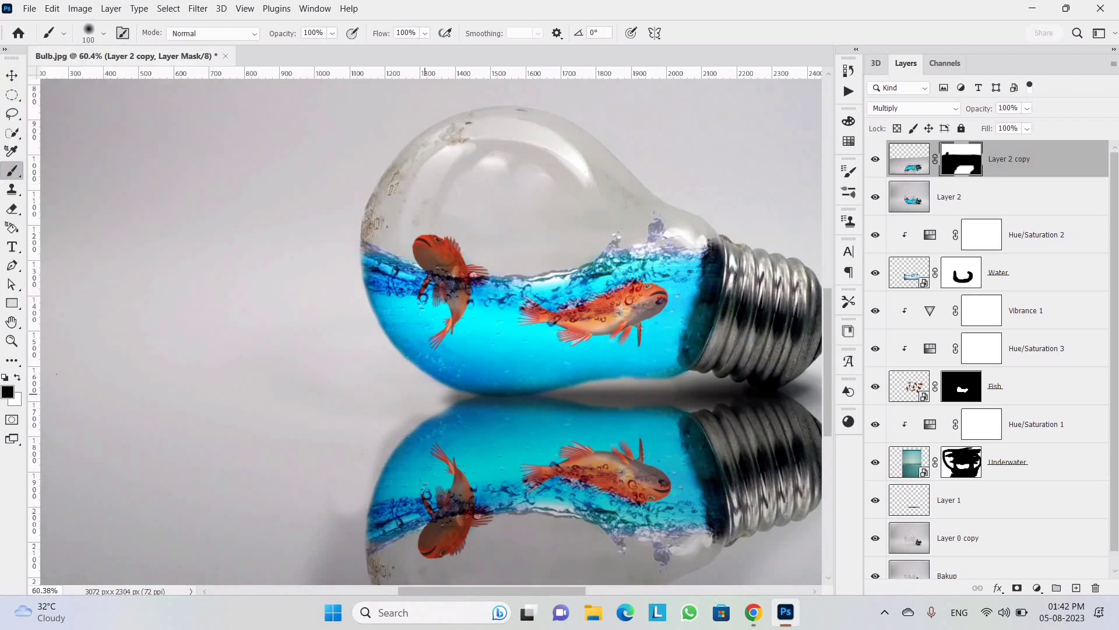
Mask the remaining grey background around the reflection's lower edge and mirrored screw base at 100% brush opacity
scroll(371, 408, down, 3)
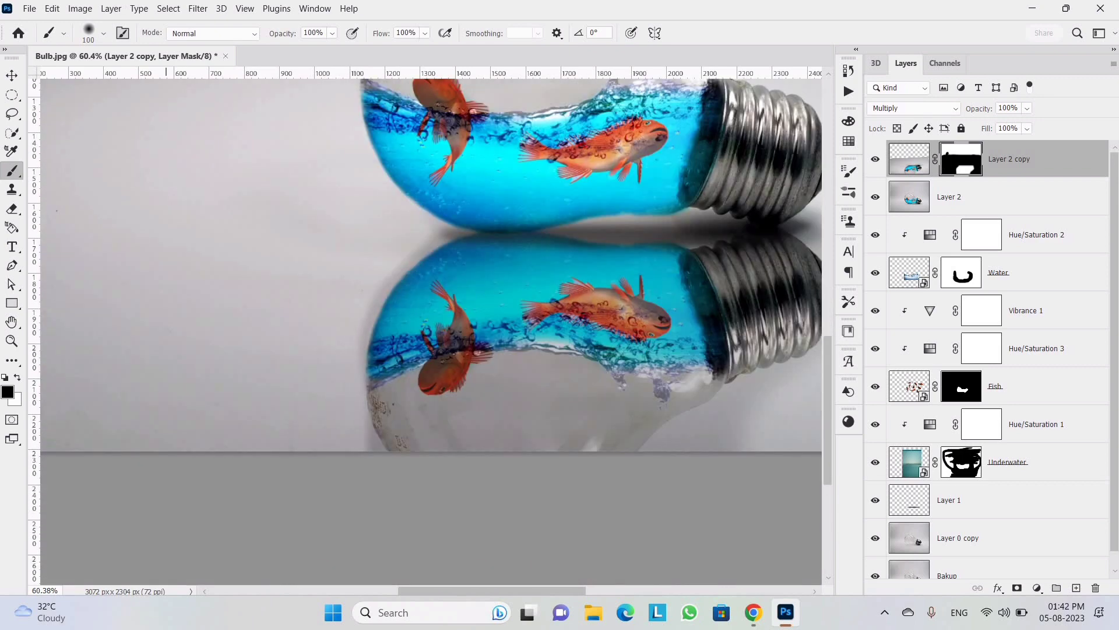
key(4)
key(3)
scroll(379, 437, down, 1)
scroll(420, 402, right, 2)
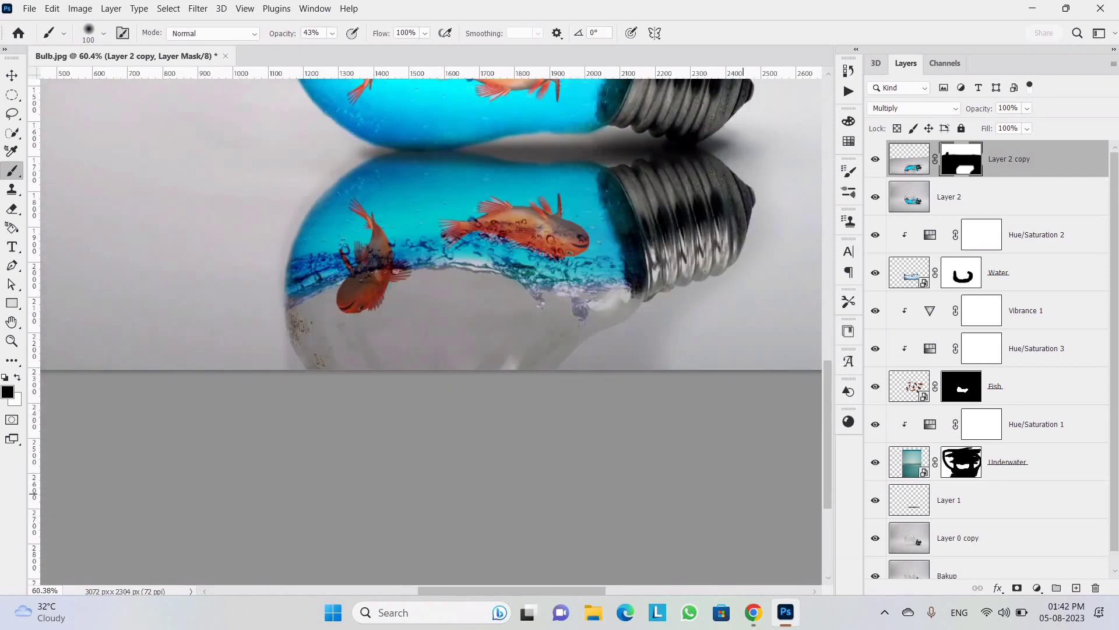
key(0)
mouse_move(499, 388)
mouse_down()
mouse_move(675, 256)
mouse_move(667, 145)
mouse_up()
Fade the mirrored bulb into the floor with mask strokes from a 385 px brush at 48% opacity
click(332, 34)
drag(351, 52, 315, 51)
click(103, 33)
drag(125, 80, 146, 80)
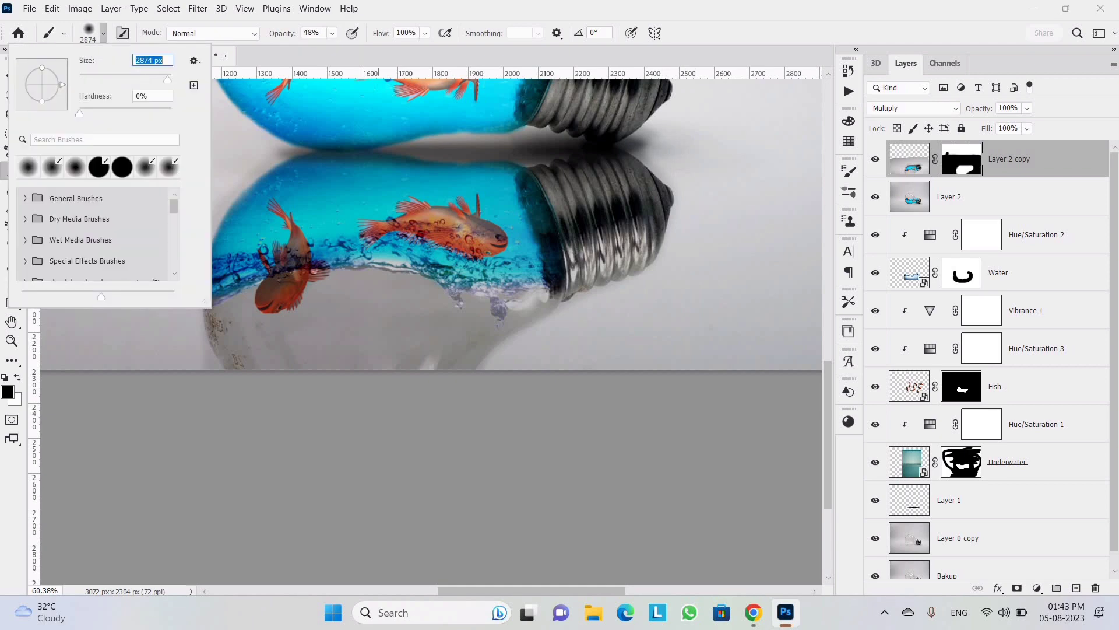
drag(233, 332, 618, 327)
drag(636, 233, 239, 251)
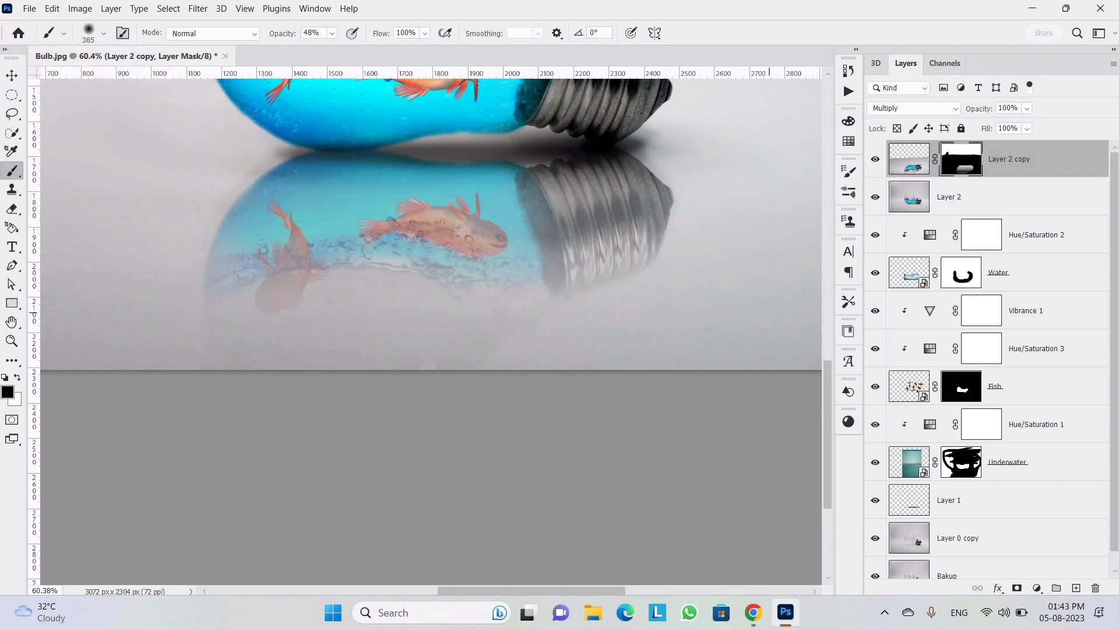
Examine the finished bulb and its reflection in full-screen view
scroll(642, 465, down, 5)
scroll(780, 513, up, 7)
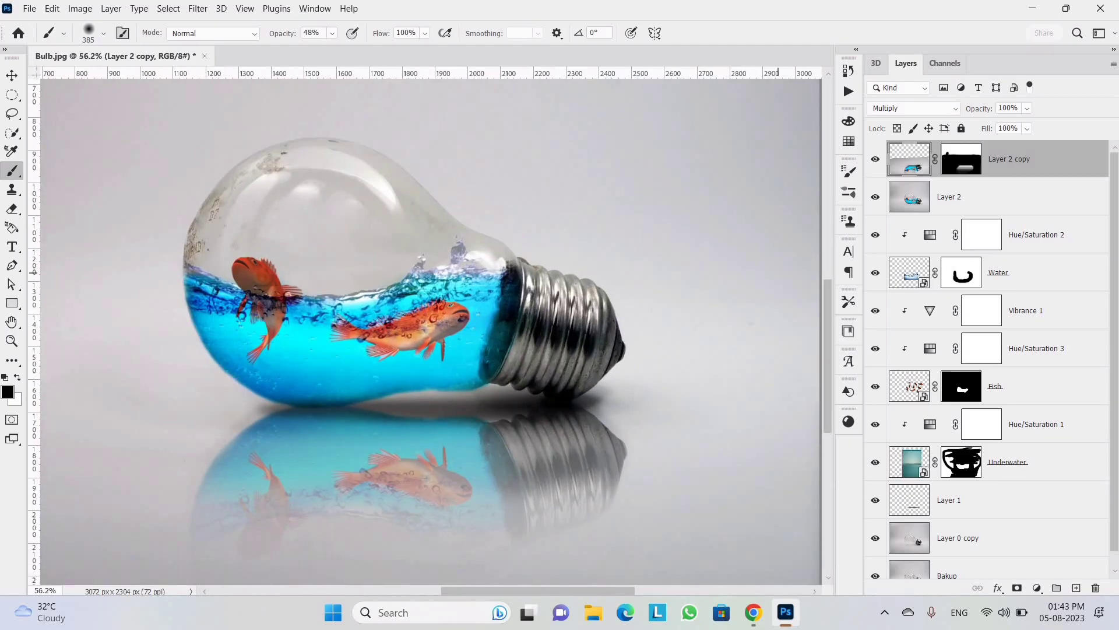
key(f)
key(f)
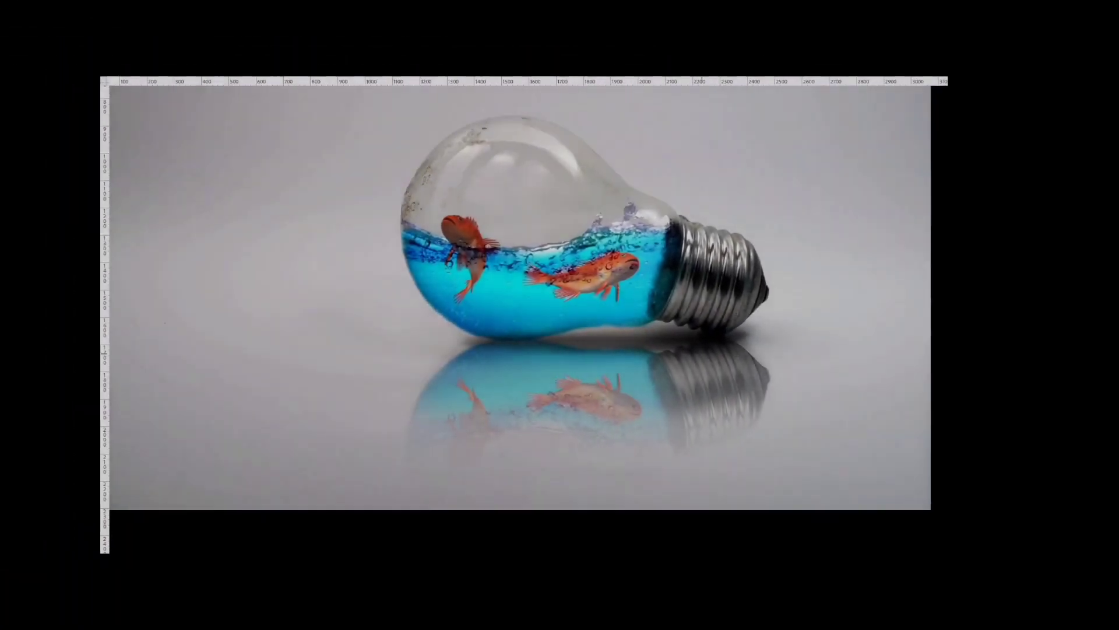